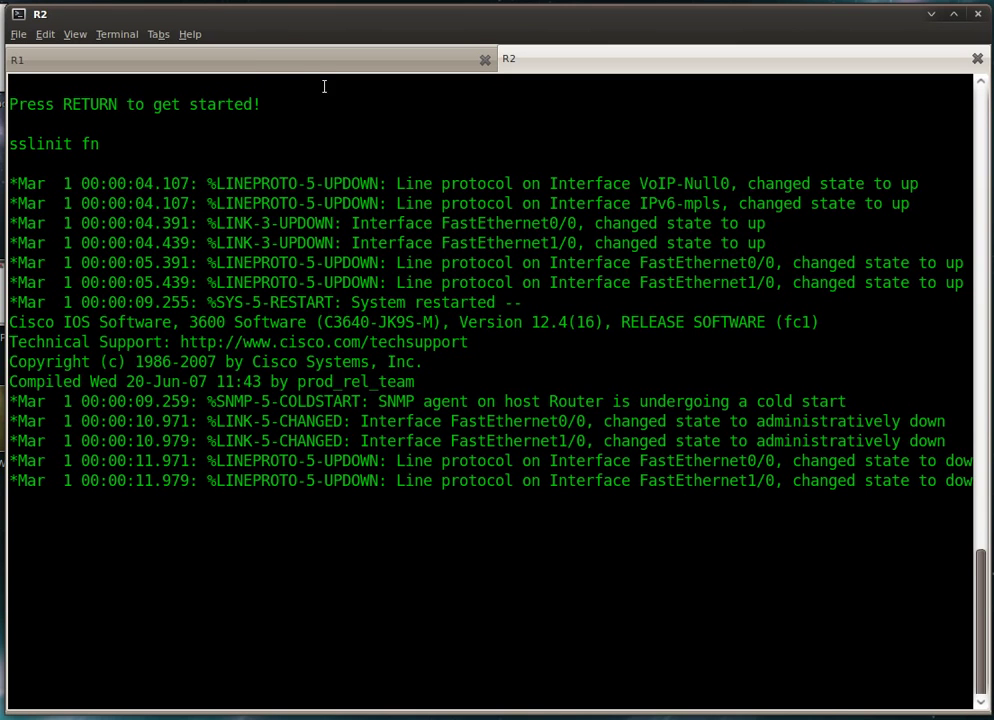
On the R1 console, enter global configuration mode and set the hostname to R1
click(251, 60)
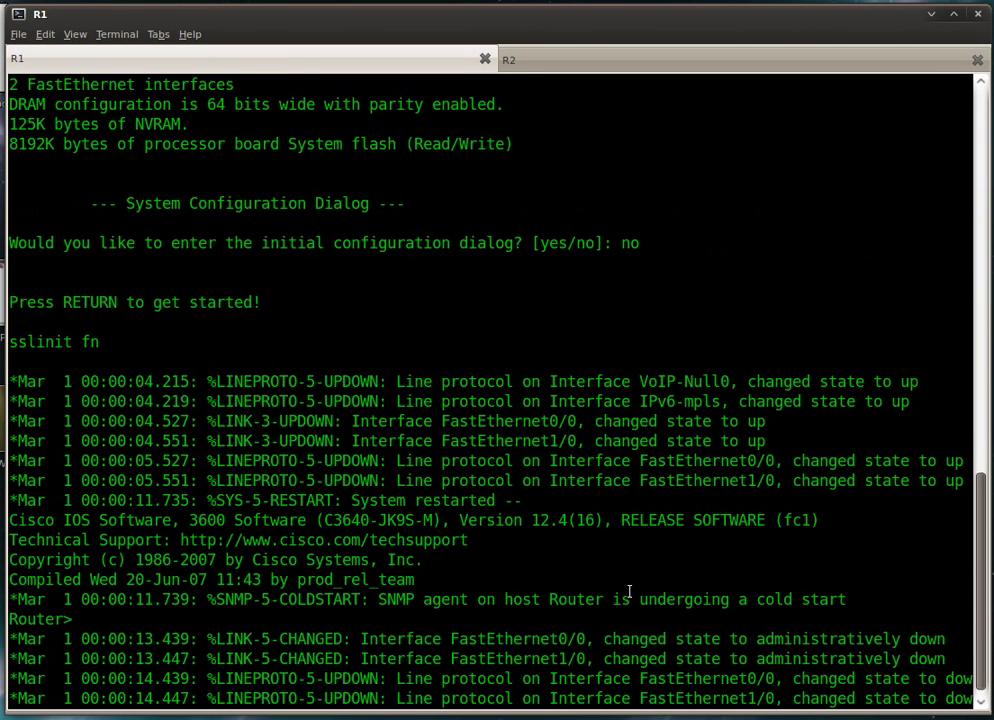
key(Return)
key(Return)
key(Return)
text(ena)
key(Return)
text(conf)
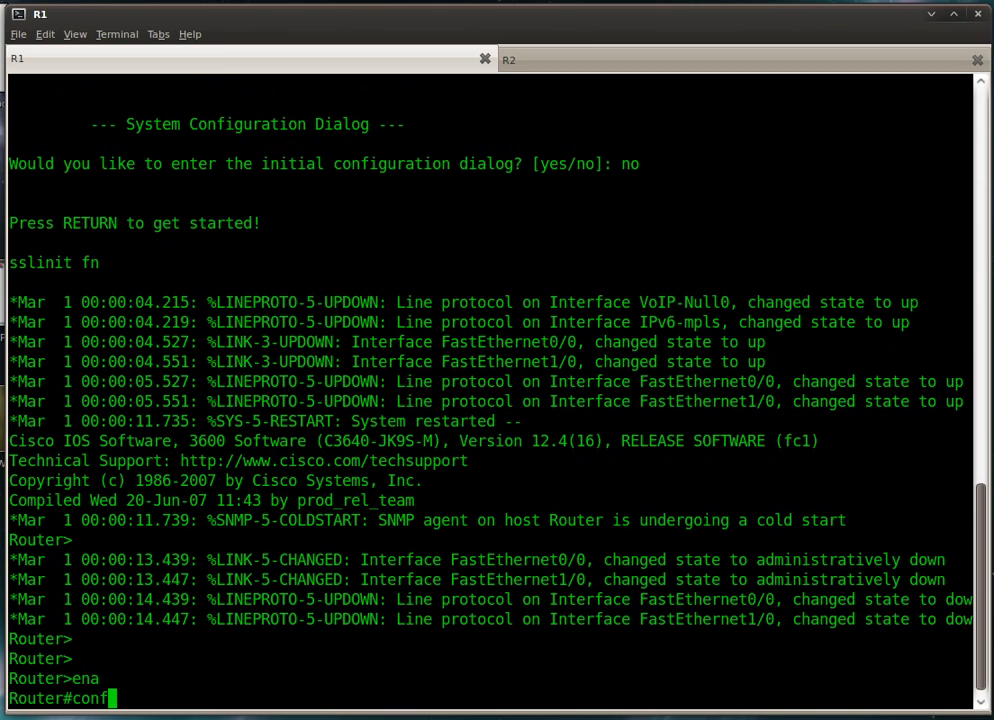
text( t)
key(Return)
text(hostname R1)
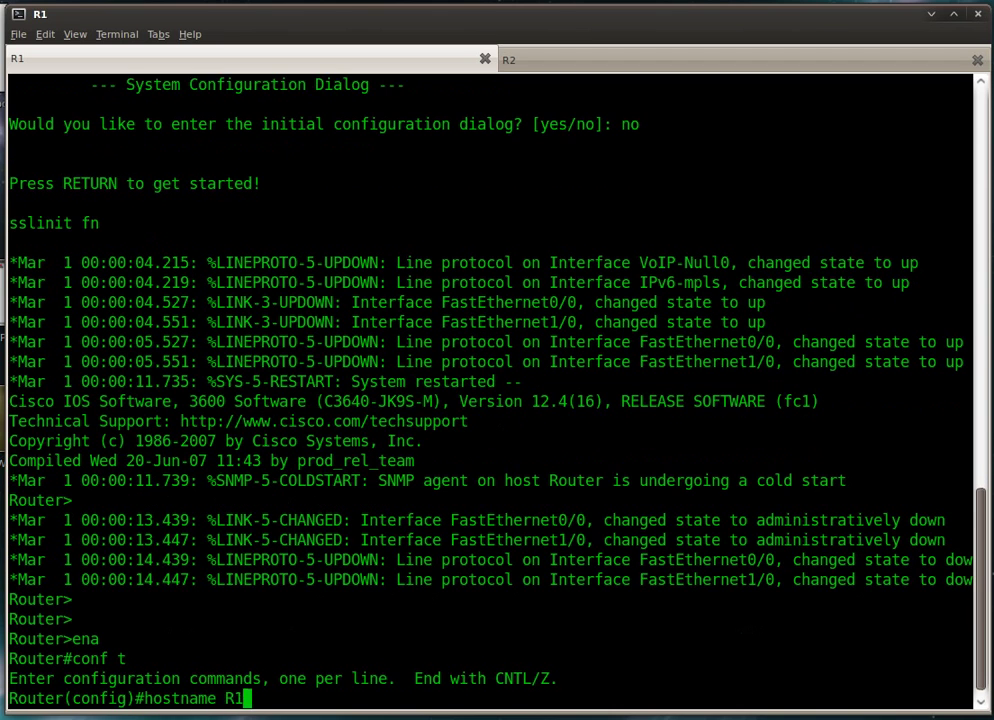
key(Return)
Enable R1's interface f0/0 and assign it IP address 192.168.1.1 with mask 255.255.255.0
text(int )
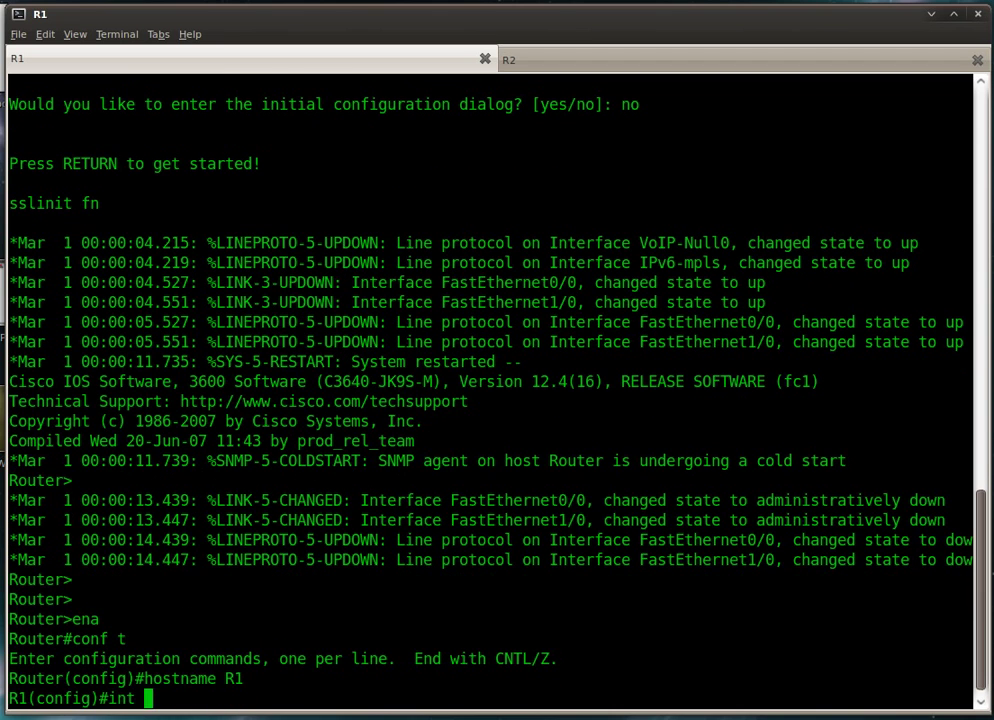
text(f0/0)
key(Return)
text(no shut)
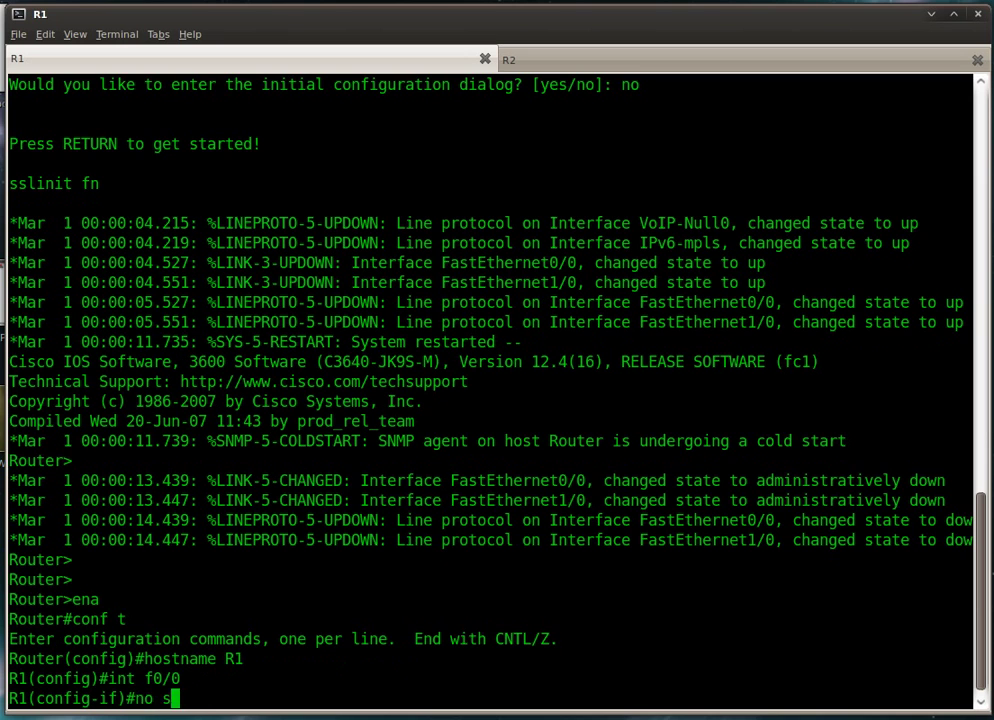
key(Return)
text(ip add)
key(Tab)
text(192.168)
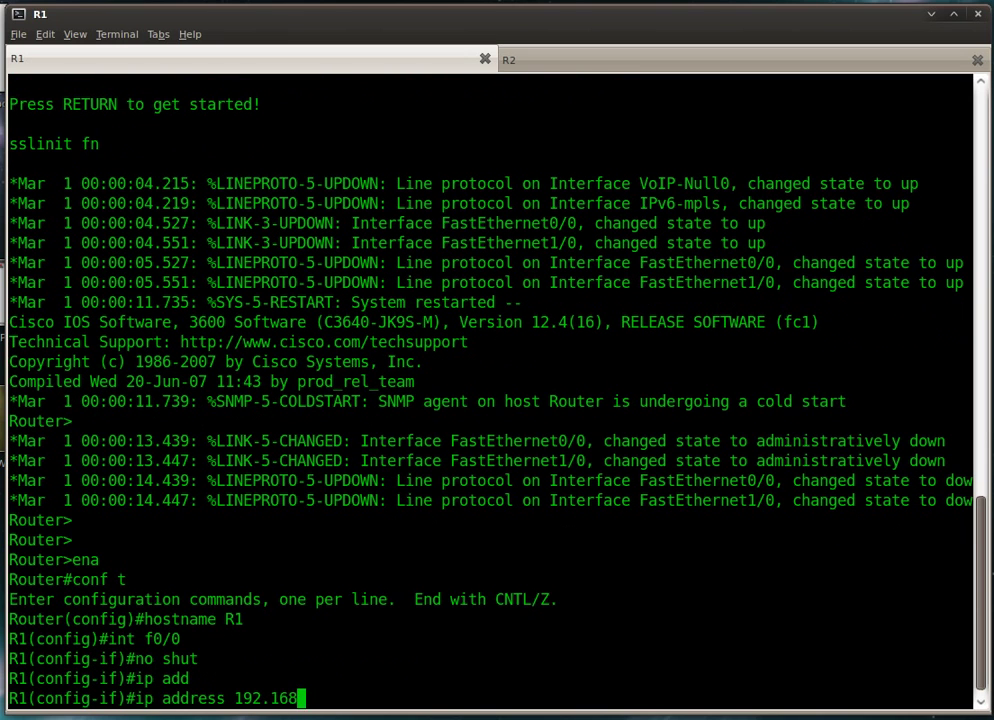
text(.1.1 255.255.255.0)
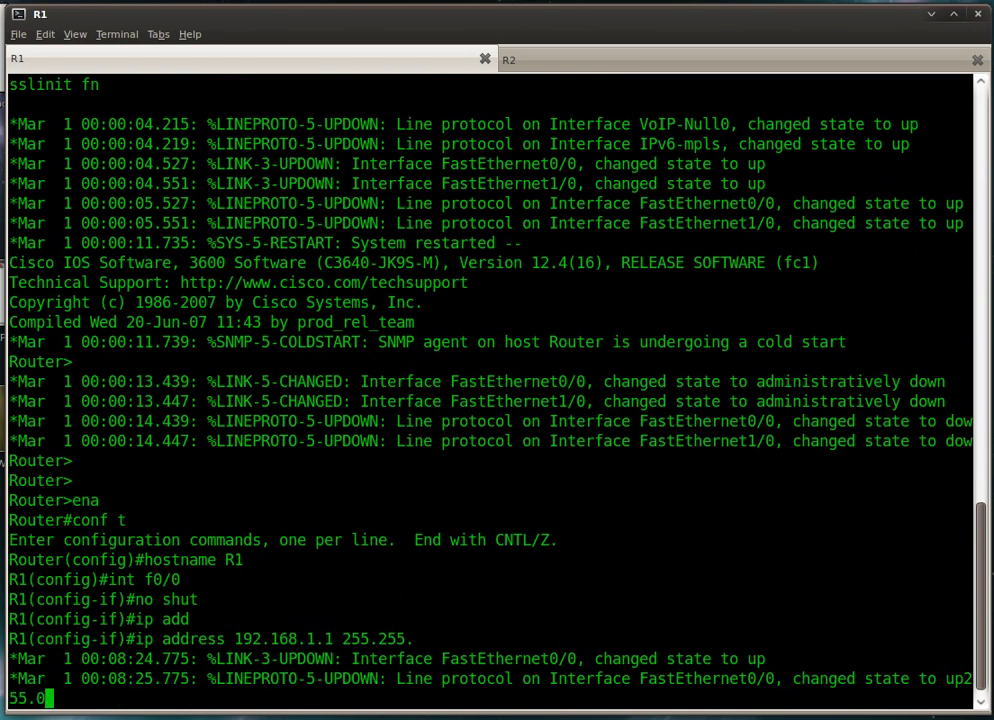
key(Return)
Enable R1's interface f1/0 and assign it IP address 192.168.2.1 with mask 255.255.255.0
text(int f1/0)
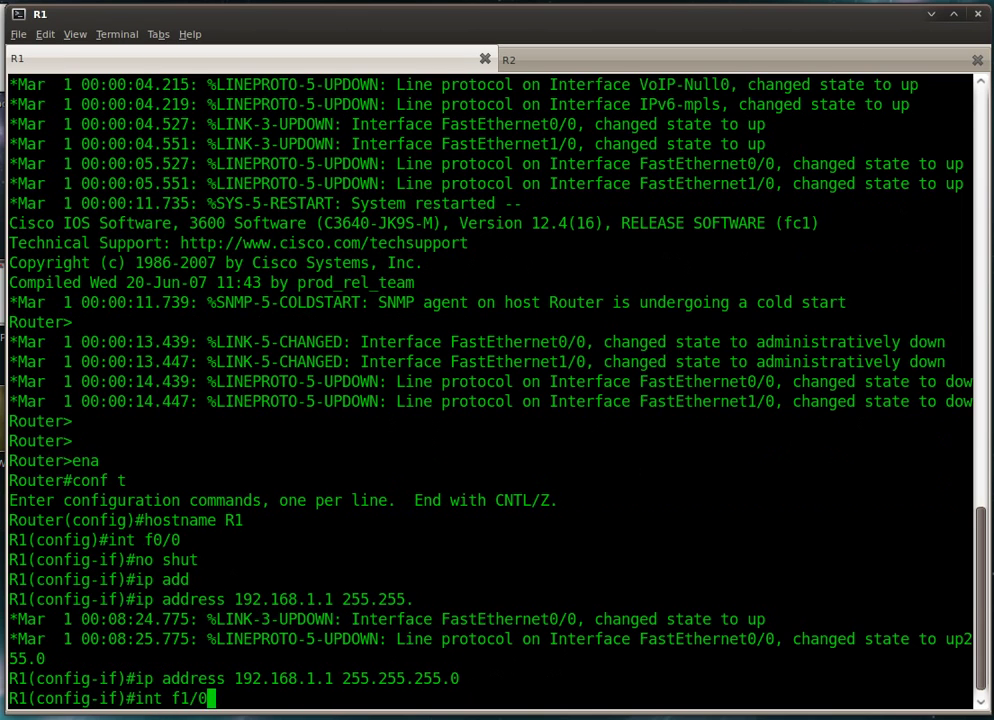
key(Return)
text(no shut)
key(Return)
text(ip add)
key(Tab)
text(192.1)
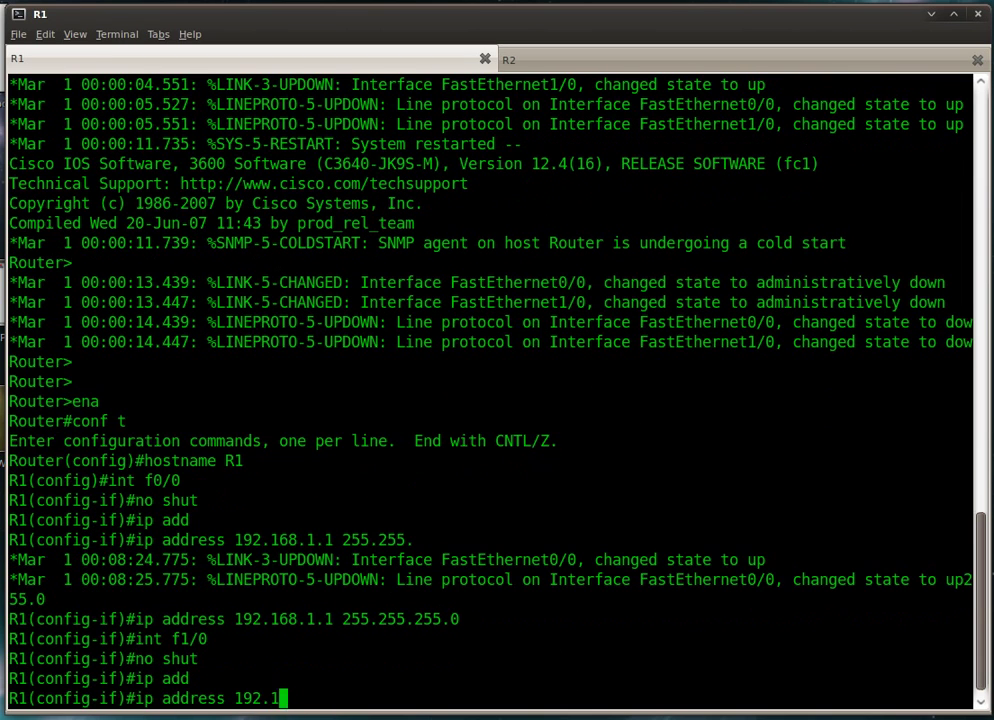
text(68.2.1 255.255.255.0)
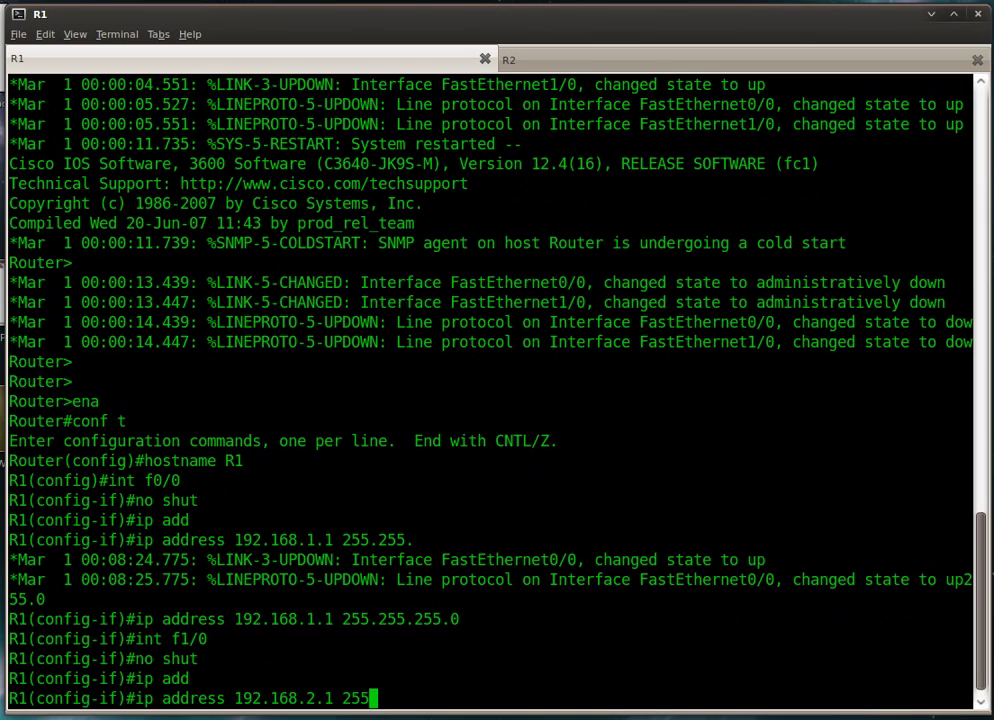
key(Return)
key(Return)
key(Return)
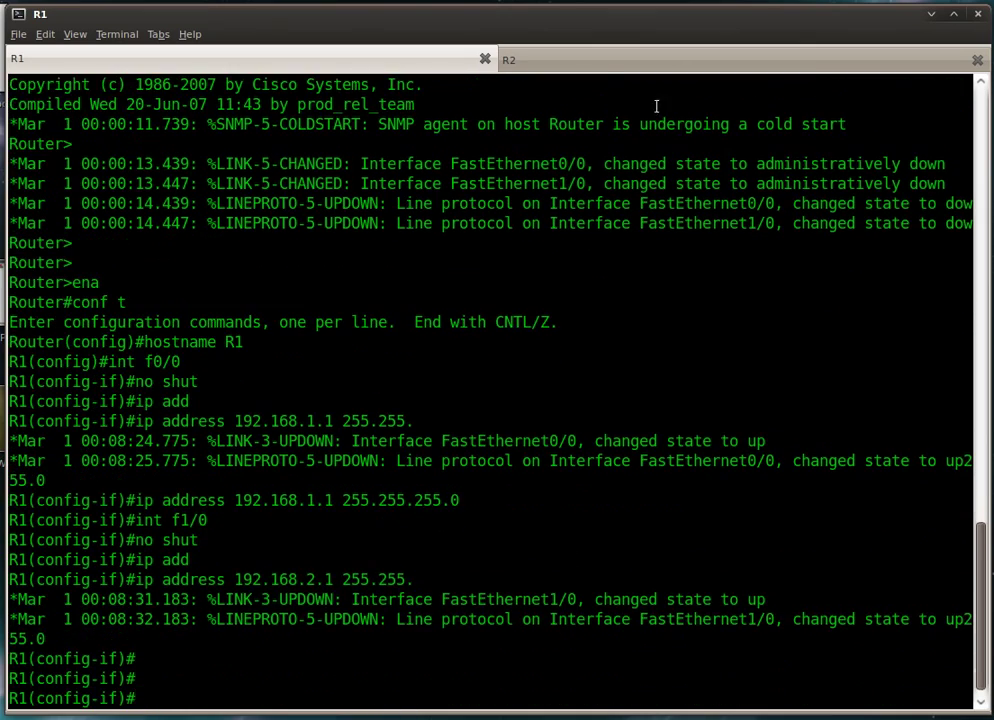
On the R2 console, enter global configuration mode and set the hostname to R2
click(601, 64)
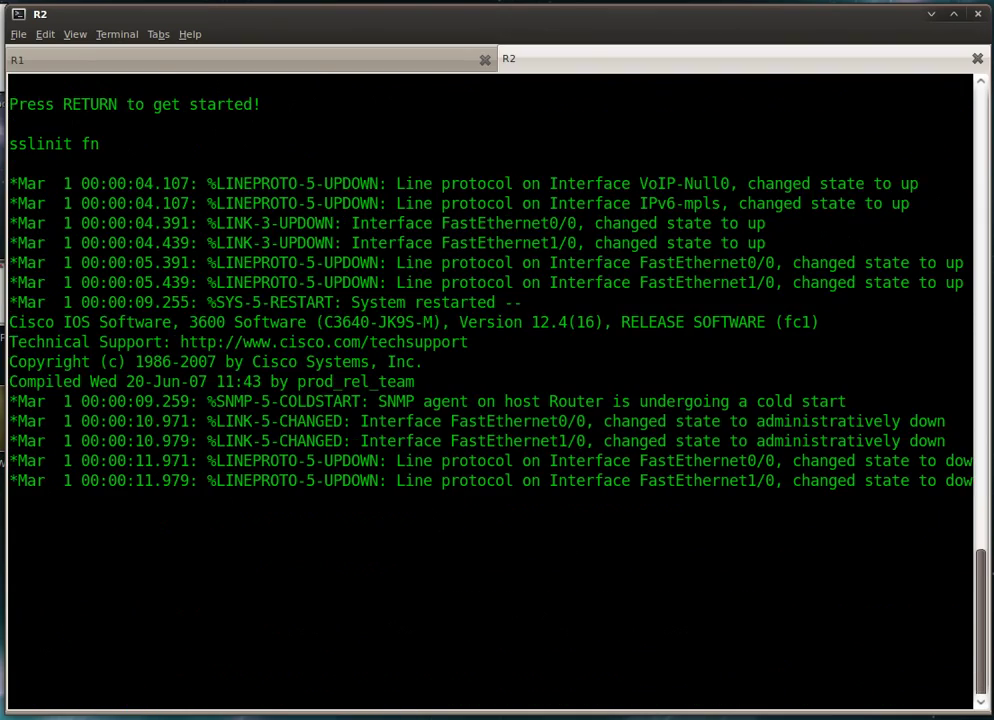
key(Return)
key(Return)
key(Return)
key(Return)
text(ena)
key(Return)
text(conf t)
key(Return)
text(hostn)
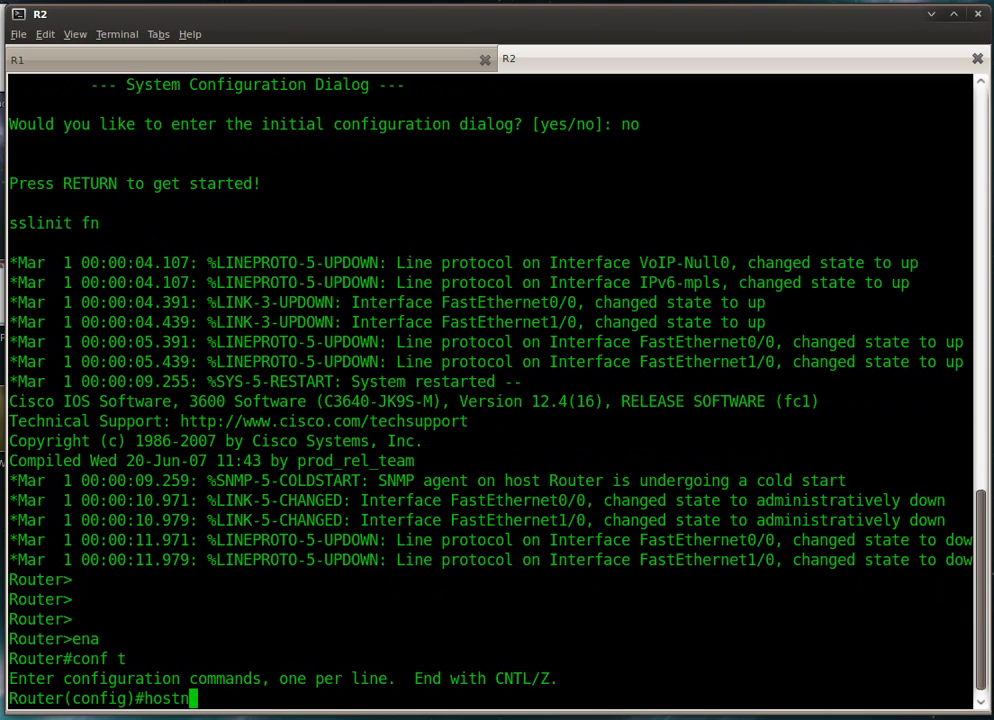
text(ame R2)
key(Return)
Enable R2's interface f0/0 and assign it IP address 192.168.1.2 with mask 255.255.255.0
text(int f0/0)
key(Return)
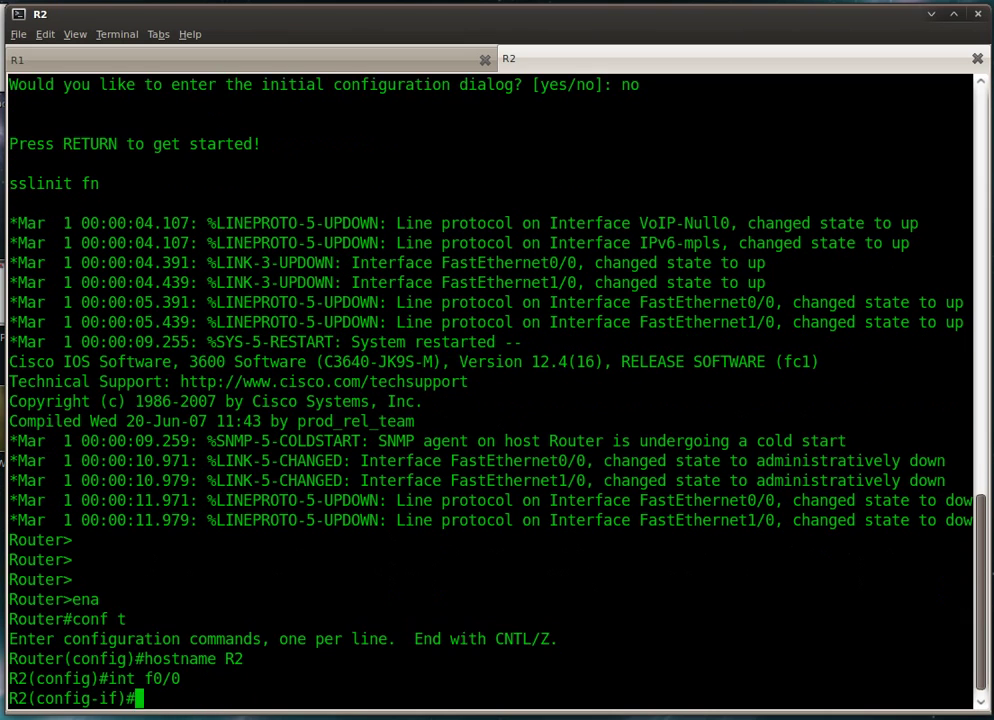
text(no shut)
key(Return)
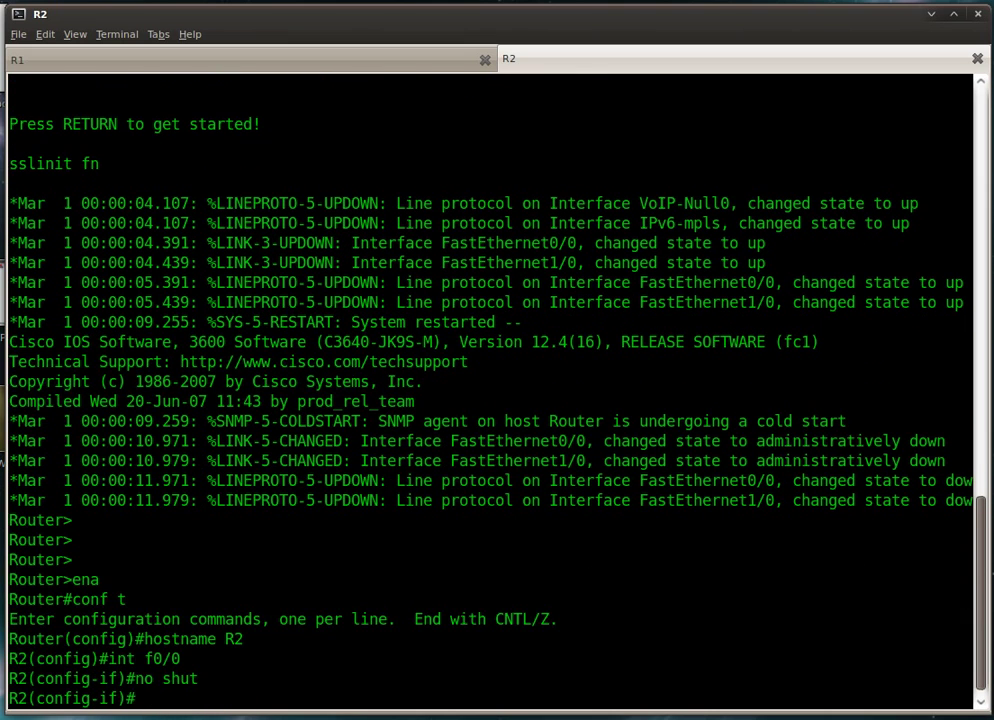
text(ip add)
key(Tab)
text(192.168.)
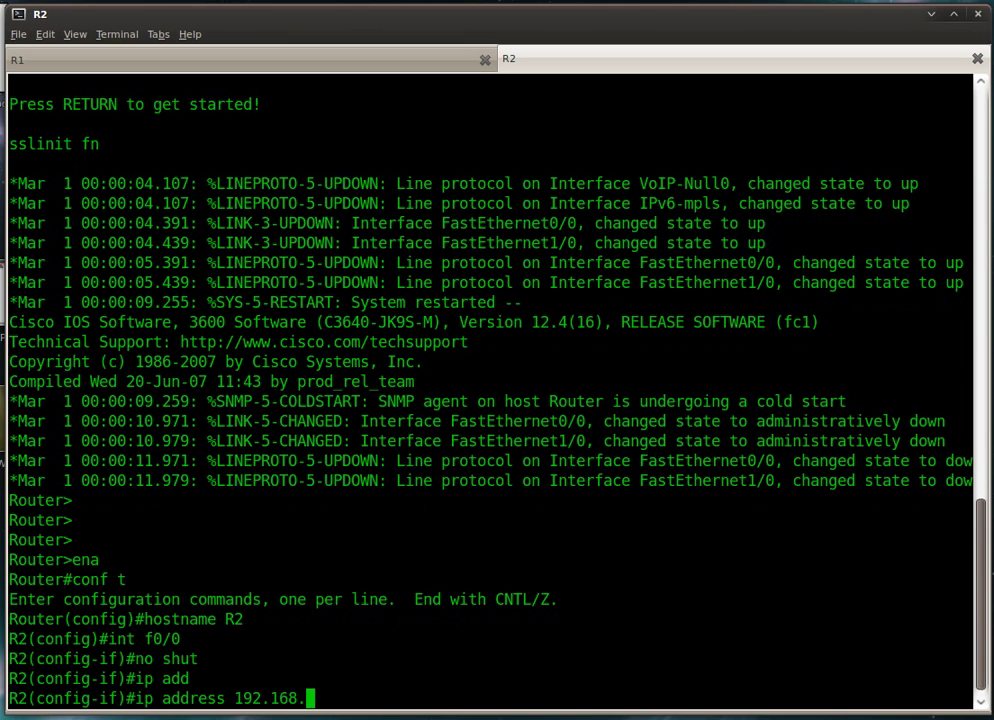
text(1.2 255)
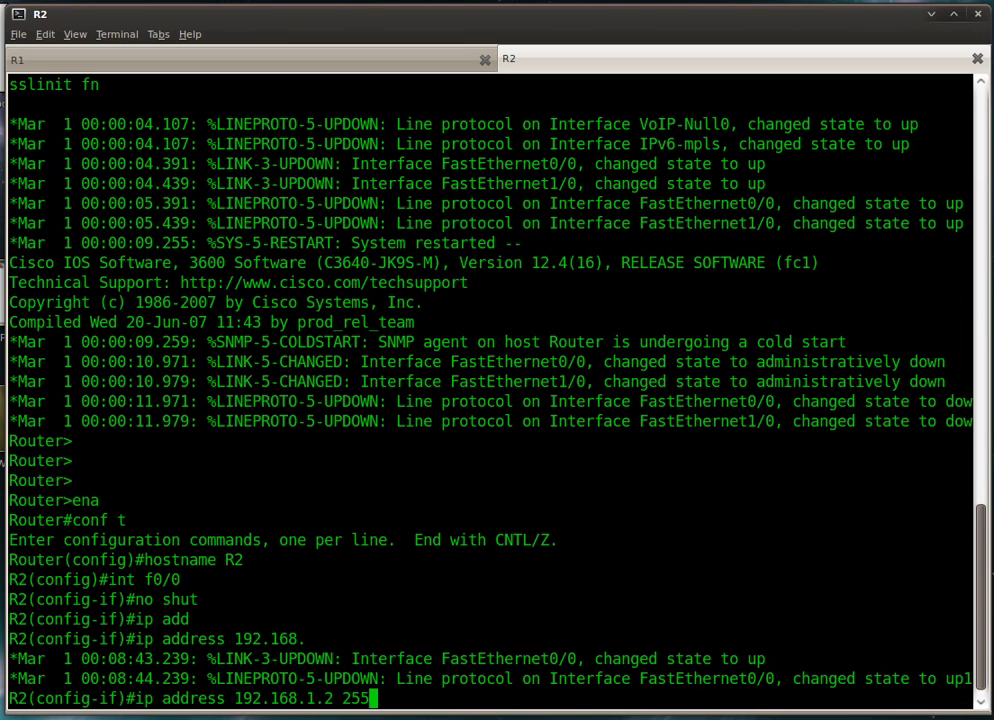
text(.255.255.0)
key(Return)
Enable R2's interface f1/0 and assign it IP address 192.168.2.2 with mask 255.255.255.0
text(int f1/)
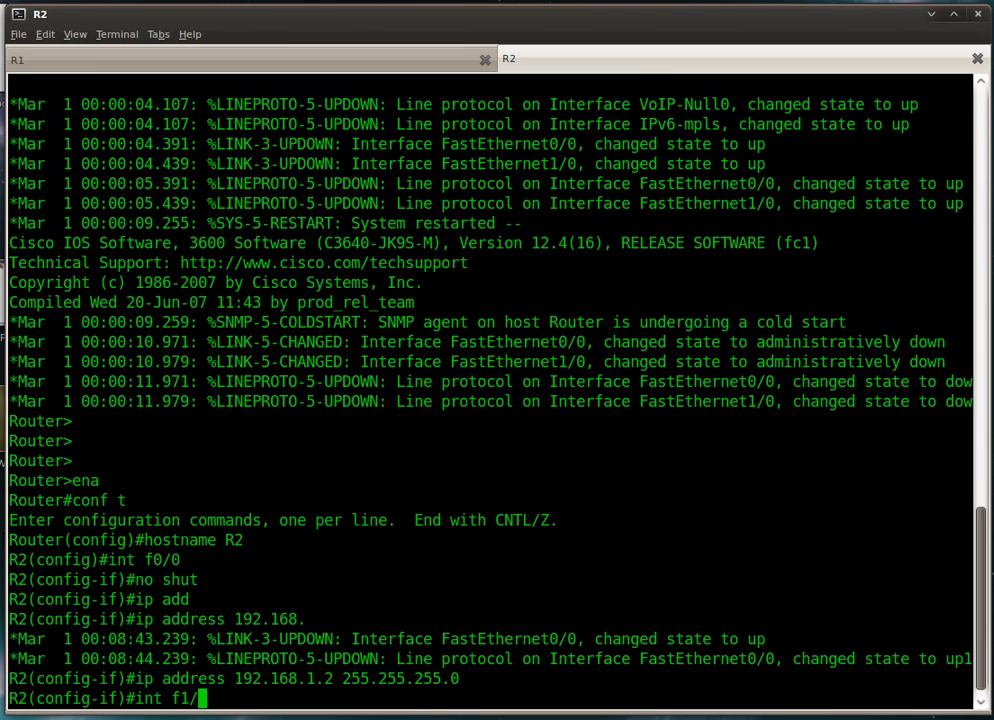
text(0)
key(Return)
text(no shut)
key(Return)
text(ip add)
key(Tab)
text(19)
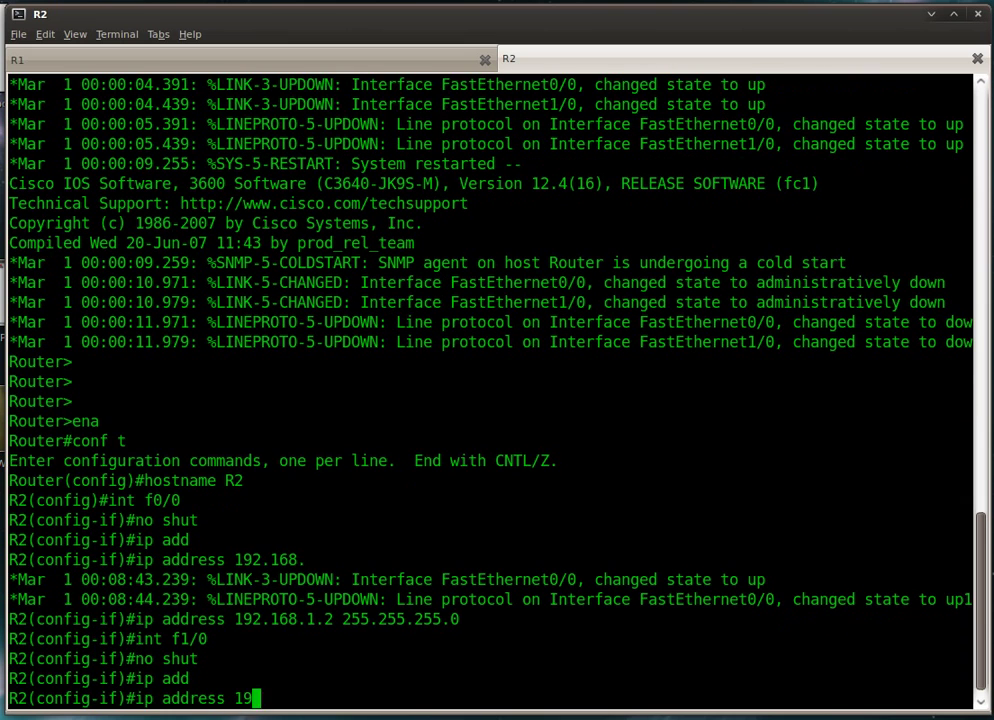
text(2.168.2.2 255.2)
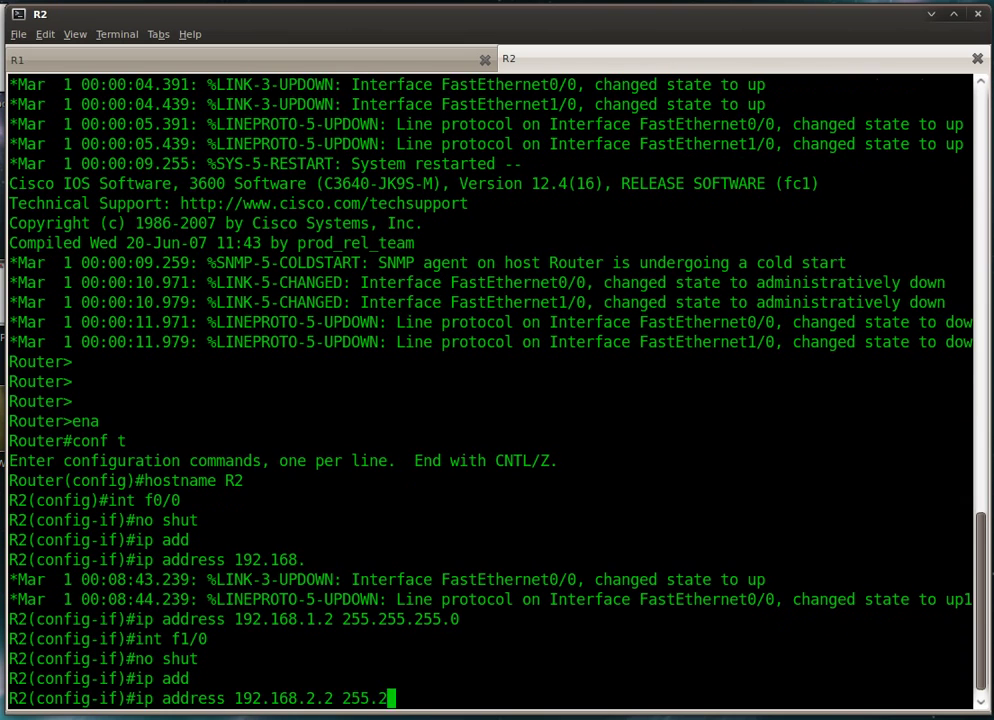
text(55.255.0)
key(Return)
Reapply the address 192.168.2.2 255.255.255.0 on R2's f1/0 and issue no shut for it again
key(Up)
key(Return)
key(Up)
key(Return)
text(no shu)
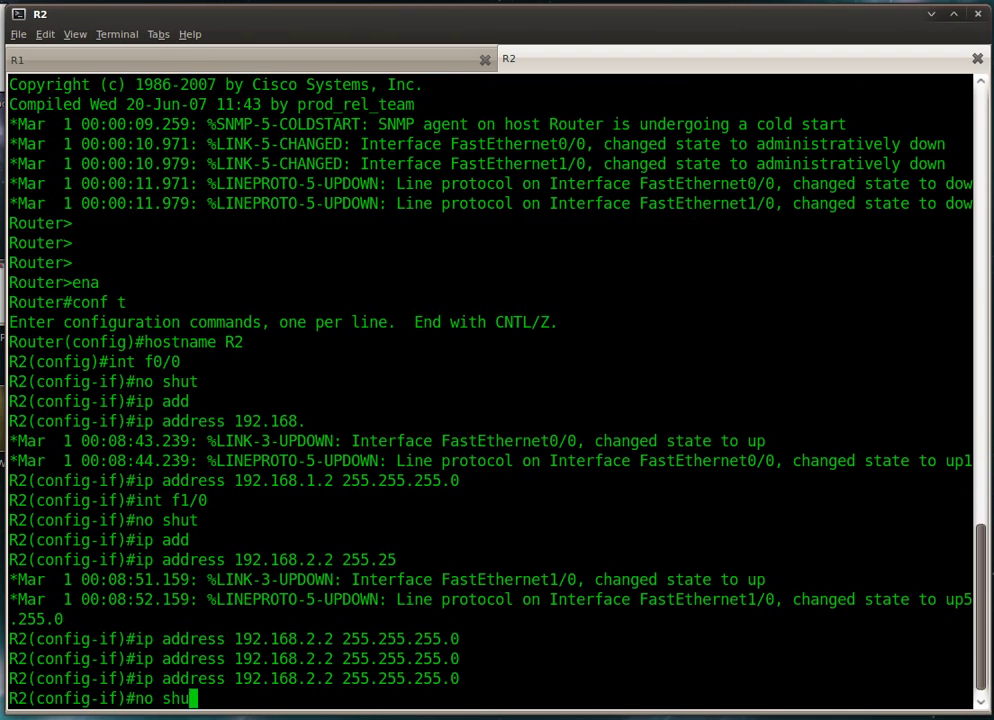
text(t)
key(Return)
key(Return)
key(Return)
Create loopback interface l0 on R2 with IP address 2.2.2.2 255.255.255.0 and leave configuration mode
text(int l)
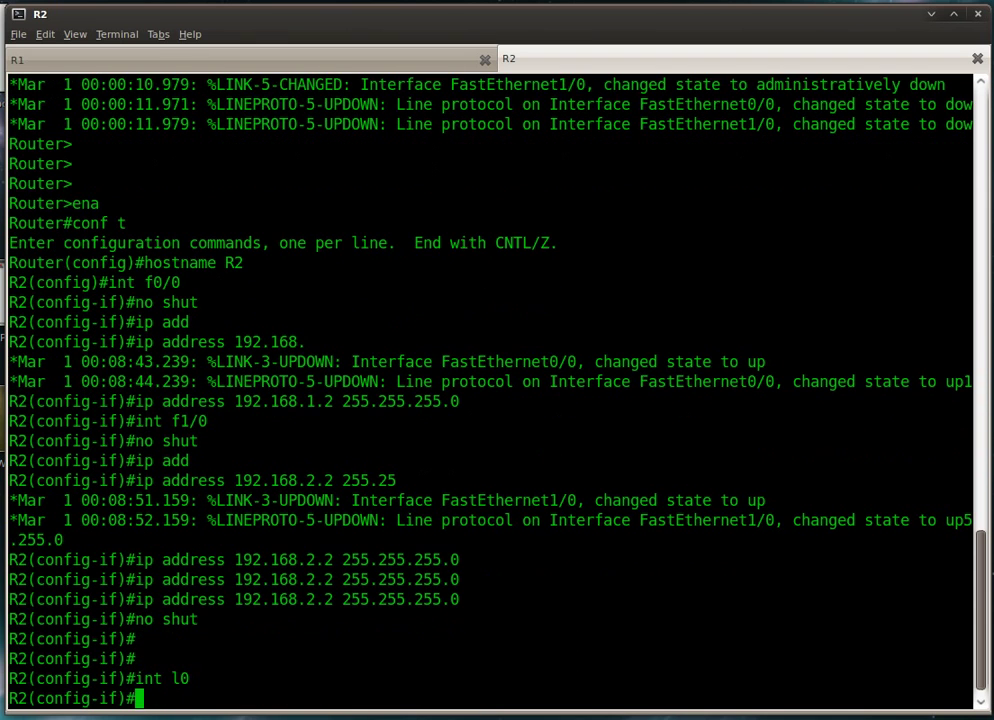
text(ip add)
key(Tab)
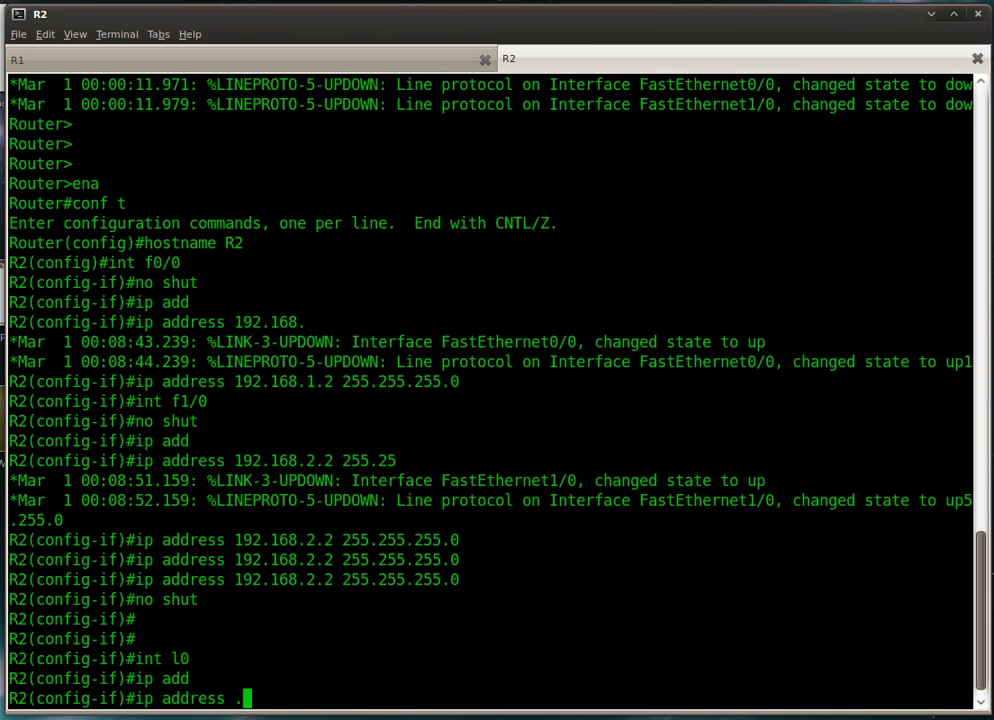
text(.)
key(BackSpace)
text(2.2.2.2)
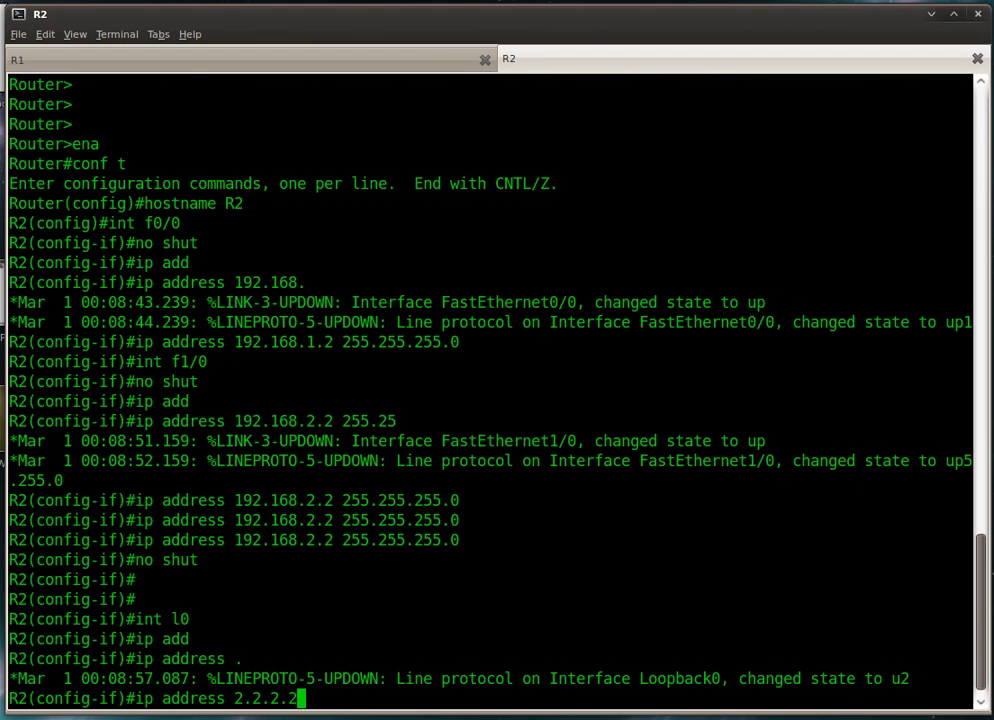
text( 255.255.255.0)
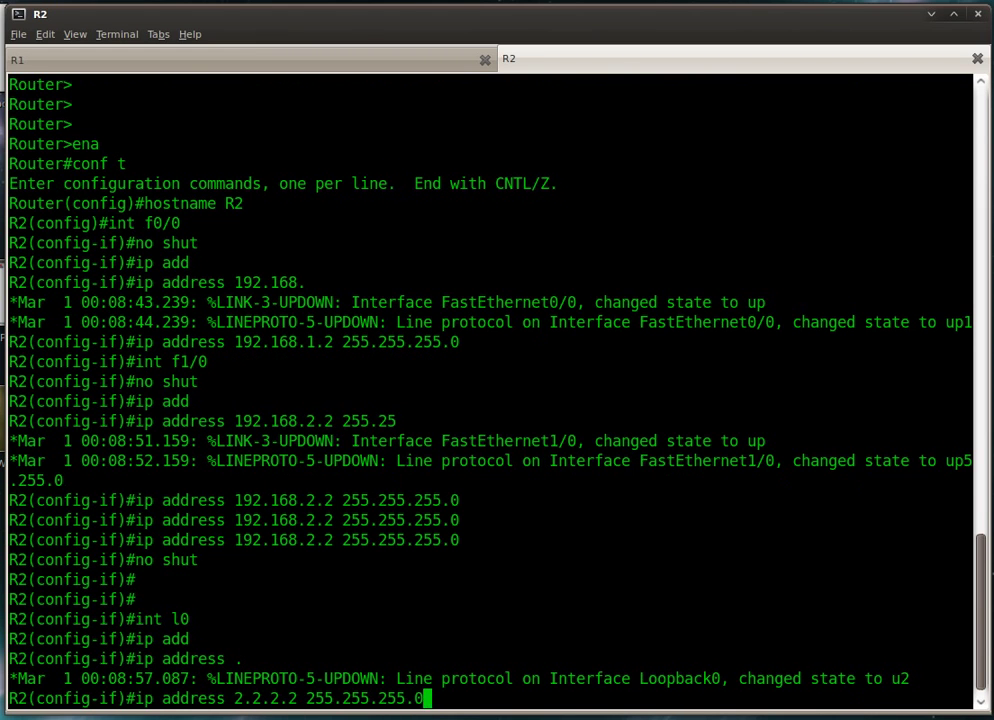
key(Return)
key(ctrl+z)
Test R2's connectivity to R1 by pinging 192.168.1.1 and 192.168.2.1
text(ping 192)
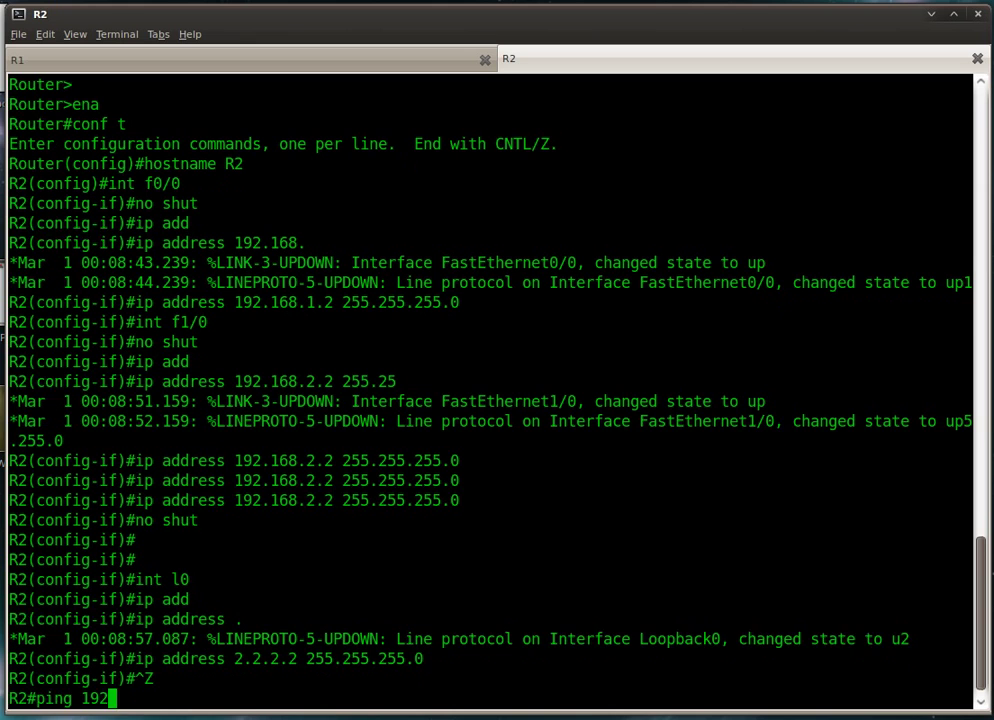
text(.168.1.1)
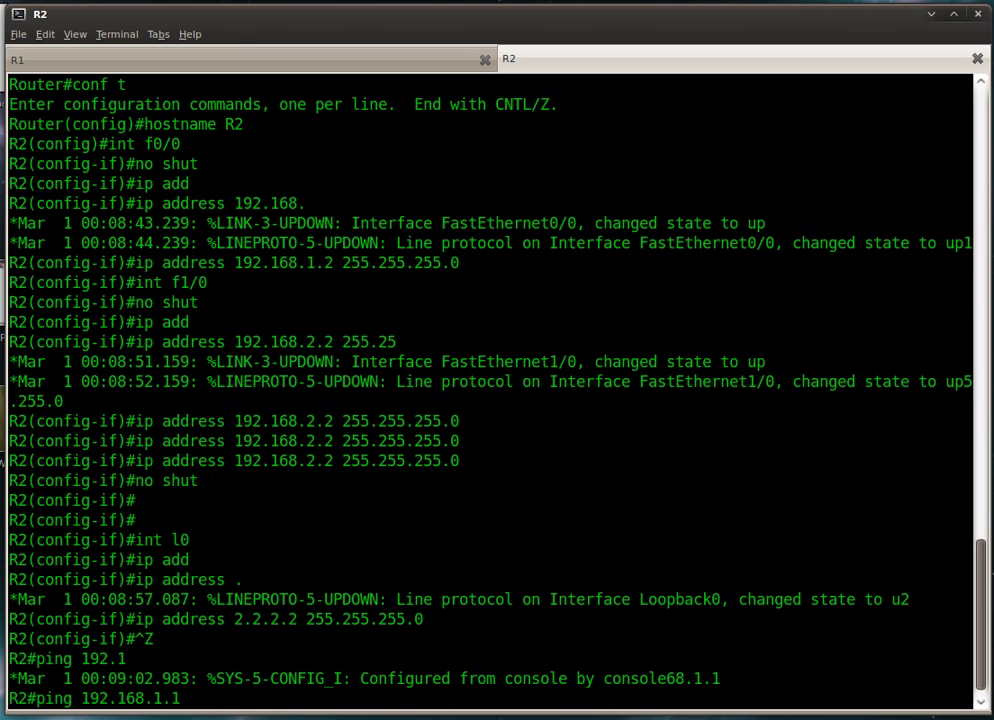
key(Return)
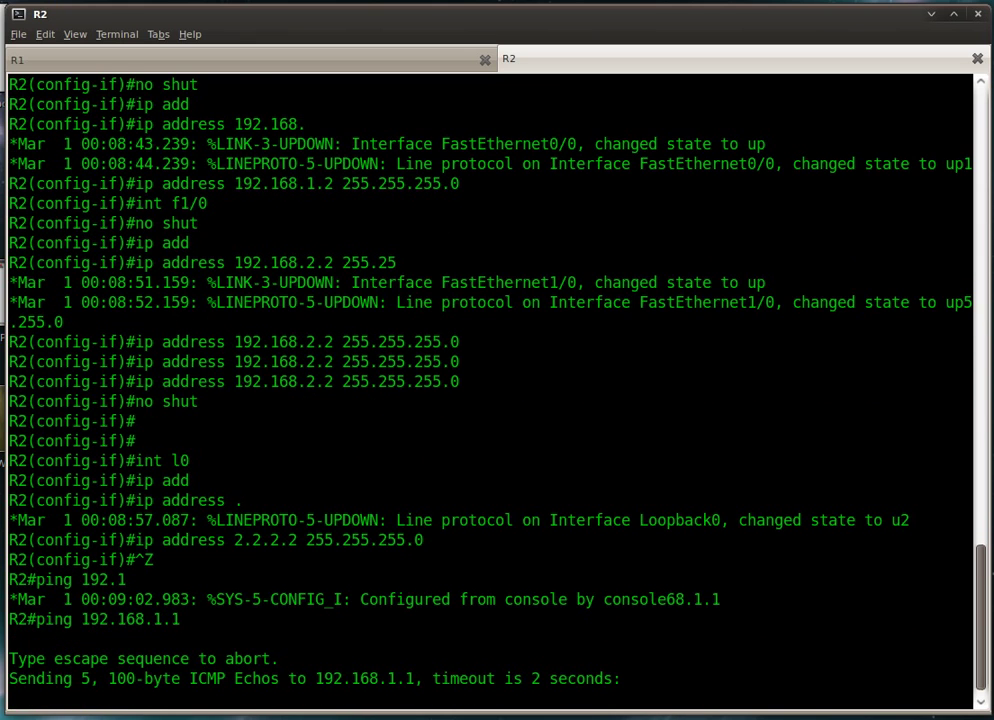
key(Up)
key(Left)
key(Left)
key(BackSpace)
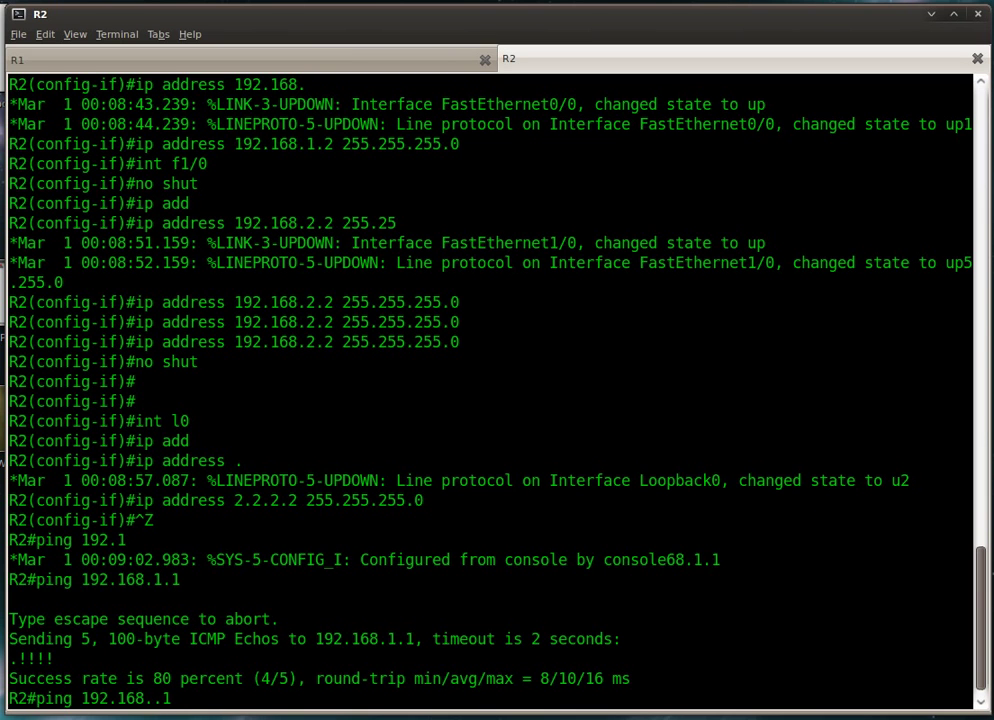
text(2)
key(Return)
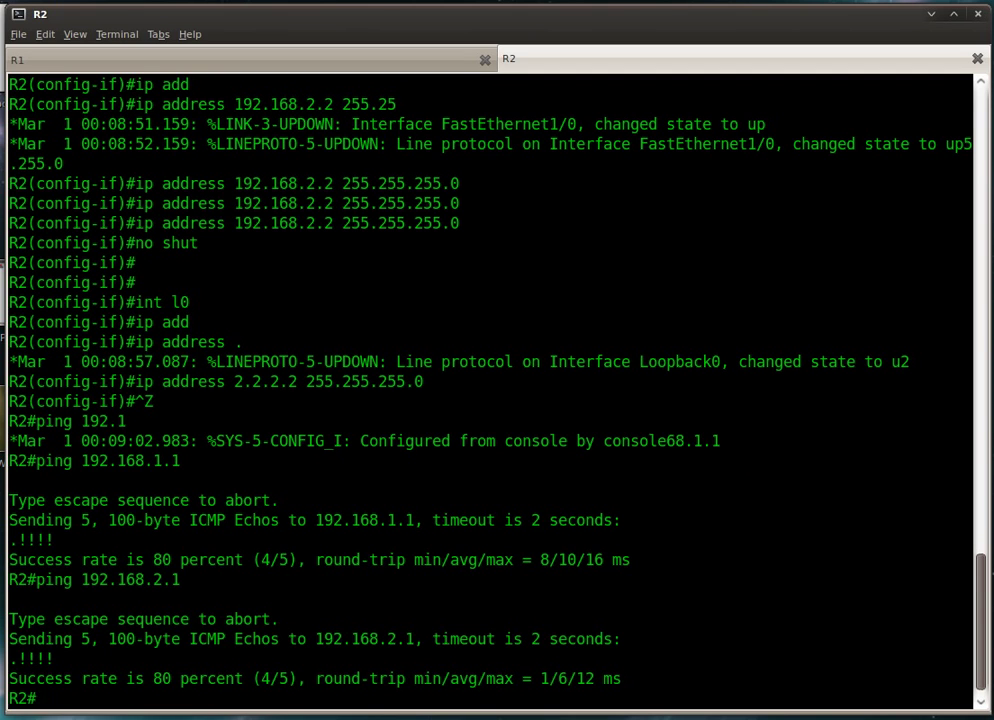
On R1, leave configuration mode and ping R2's loopback address 2.2.2.2
click(343, 71)
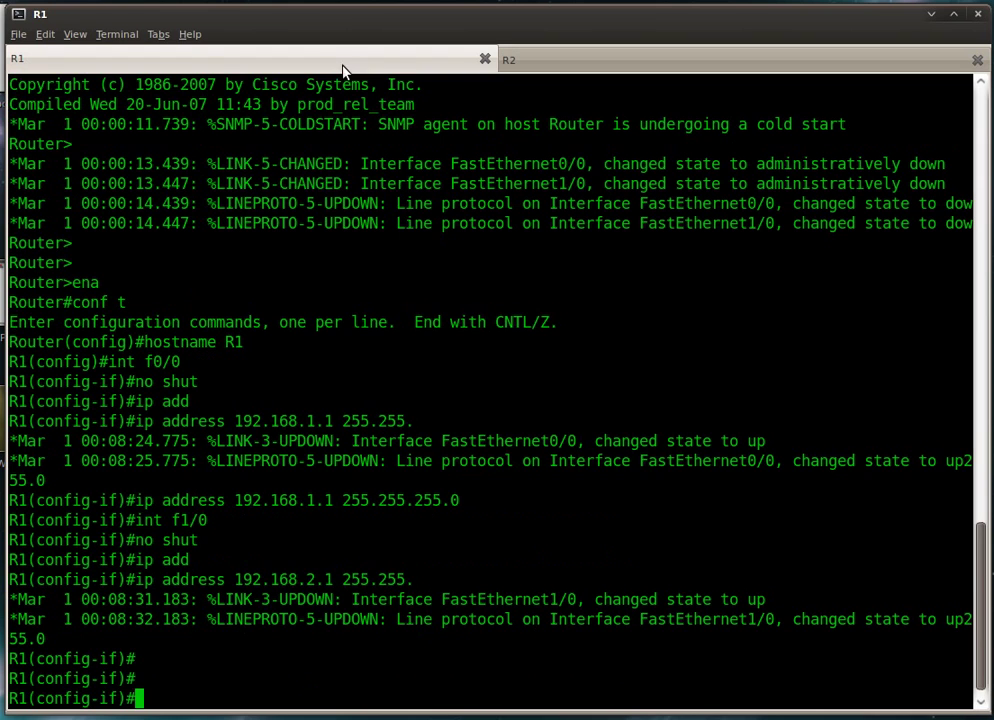
key(ctrl+z)
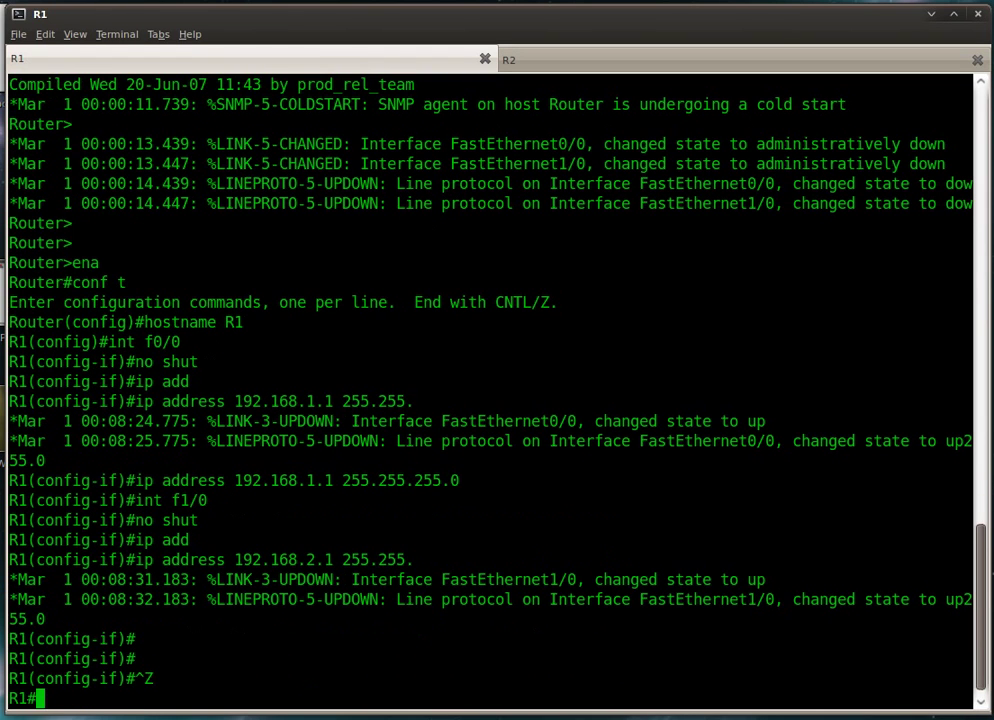
text(ping 2.2.2)
text(.2)
key(Return)
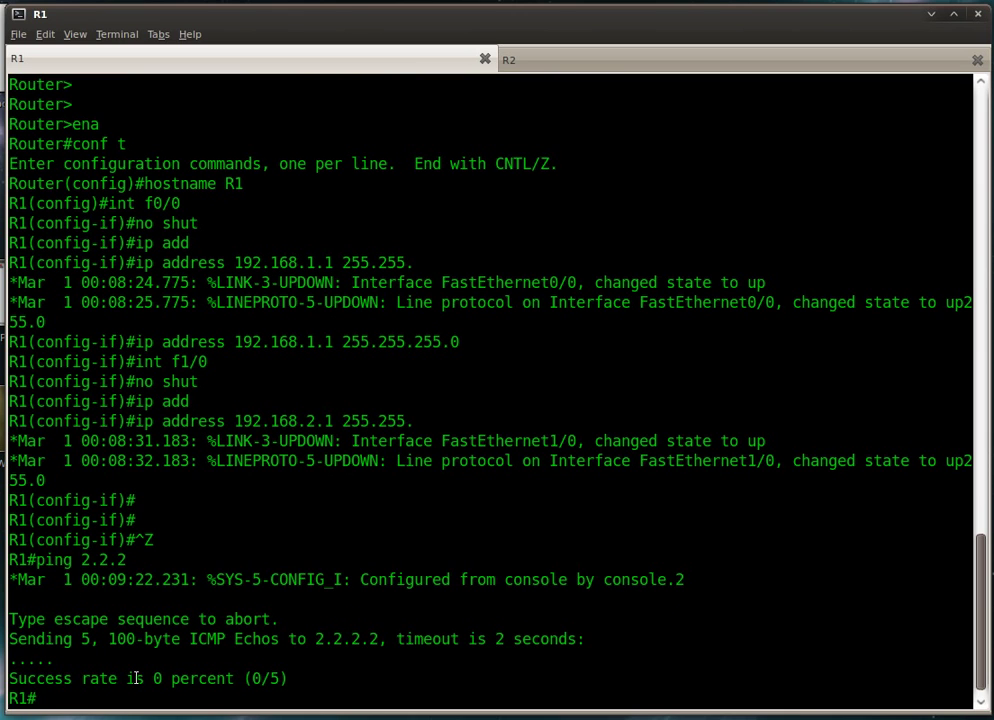
Enter global configuration mode on R1 and create IP SLA monitor 1
text(conf t)
key(Return)
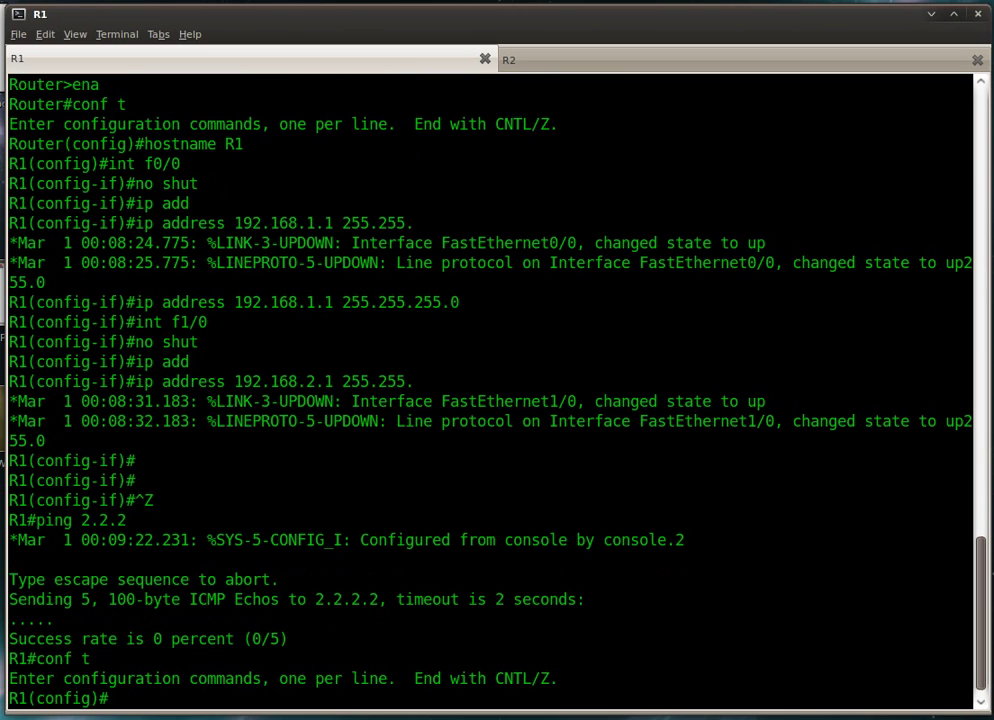
text(ip sla mo)
text(n)
key(Tab)
text(1)
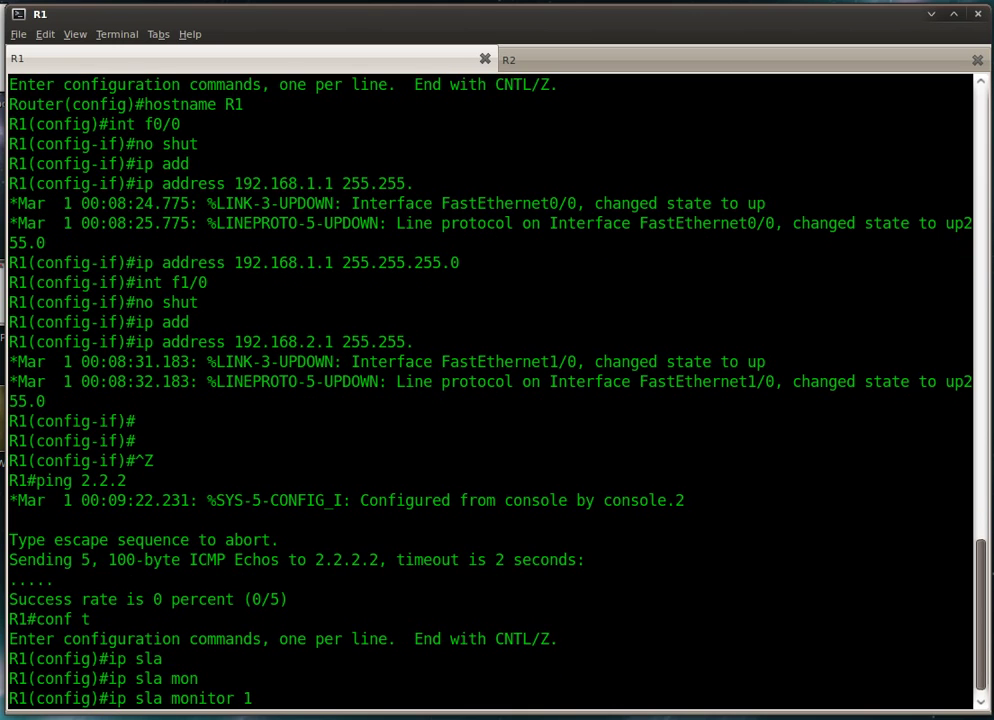
key(Return)
Enter the monitor's type as echo protocol ipIcmpEcho with target address 192.168.1.2
text(typ)
key(Tab)
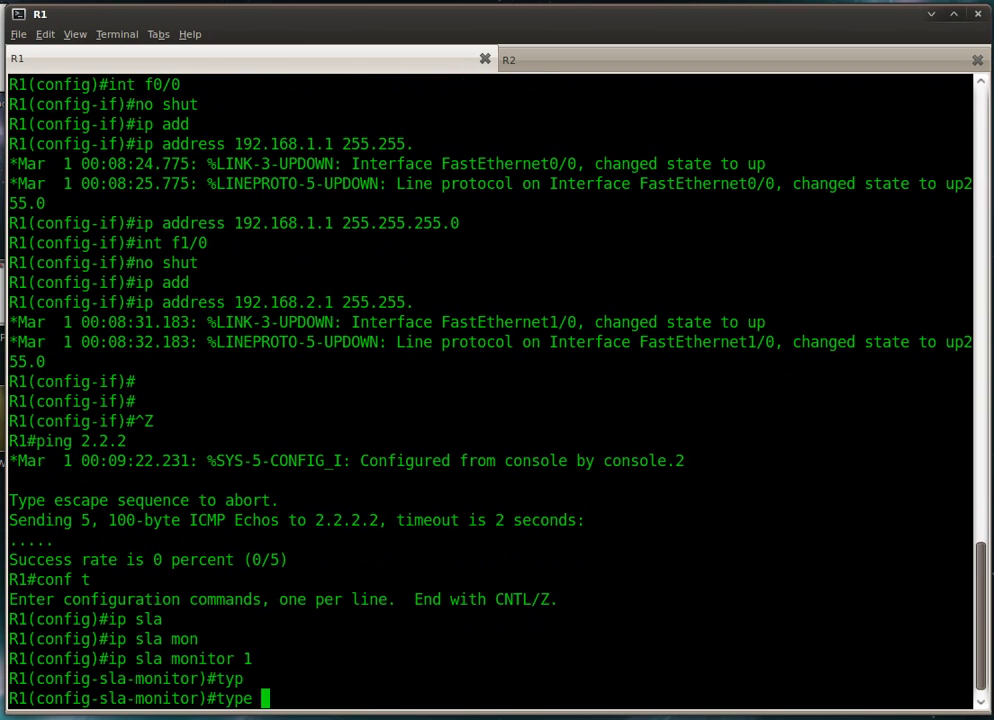
text(ech)
key(Tab)
text(pro)
key(Tab)
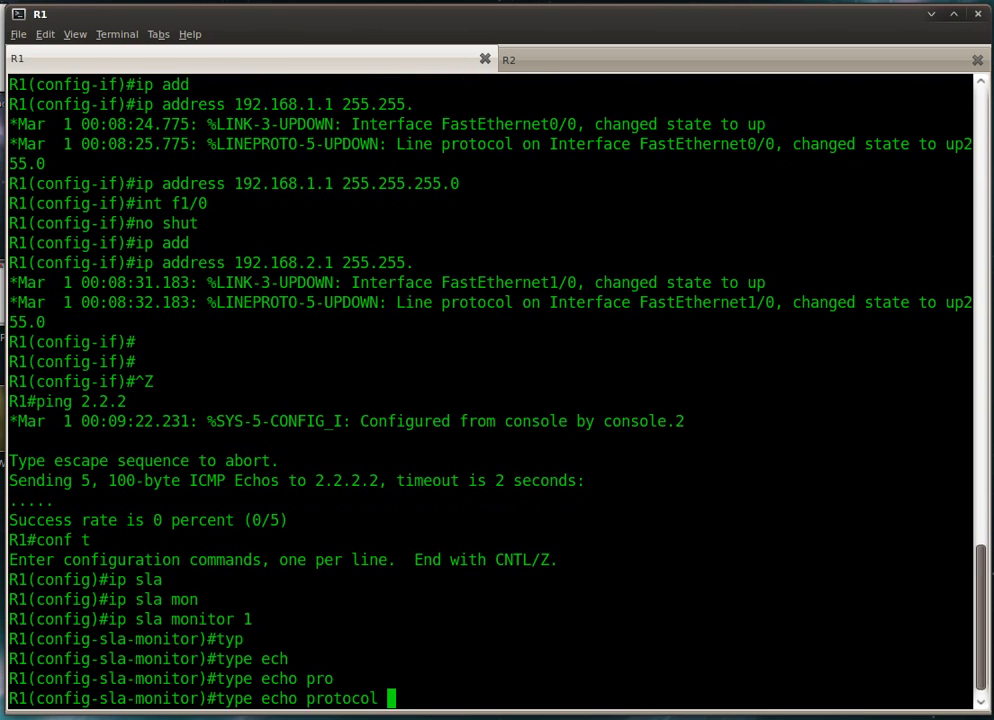
text(ip)
key(Tab)
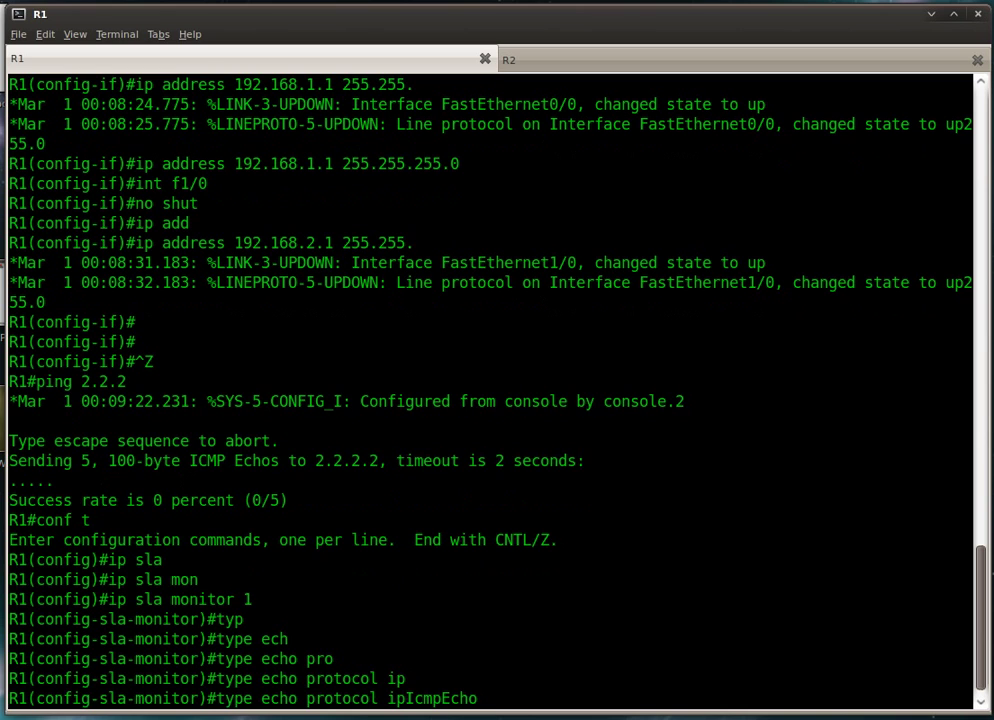
text(192.168.1.2)
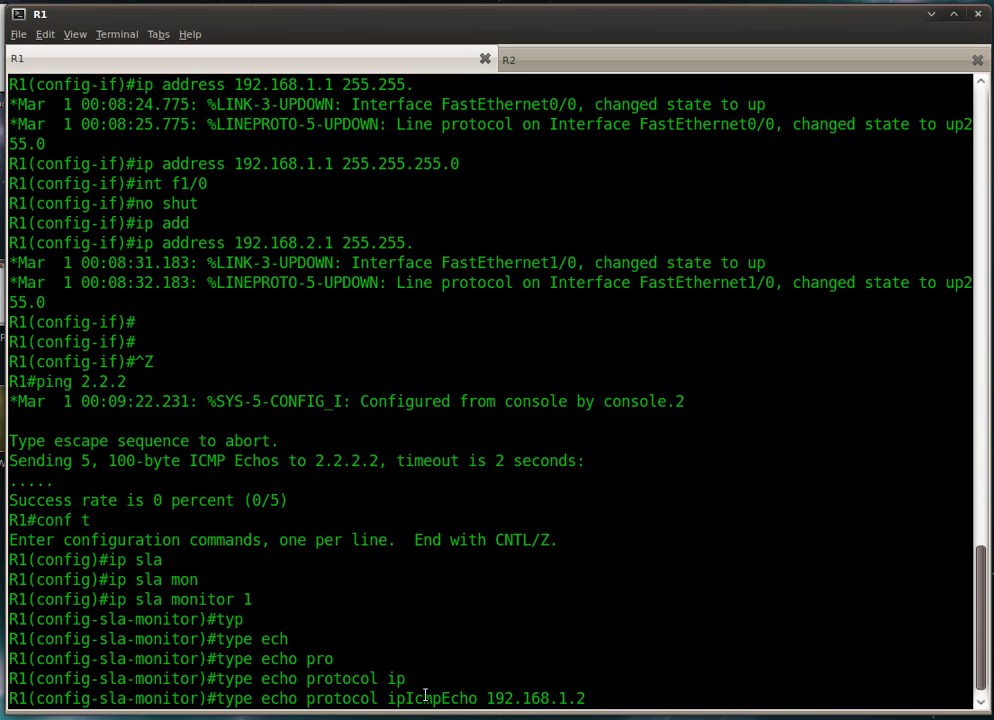
drag(405, 698, 583, 698)
text(2)
double_click(493, 700)
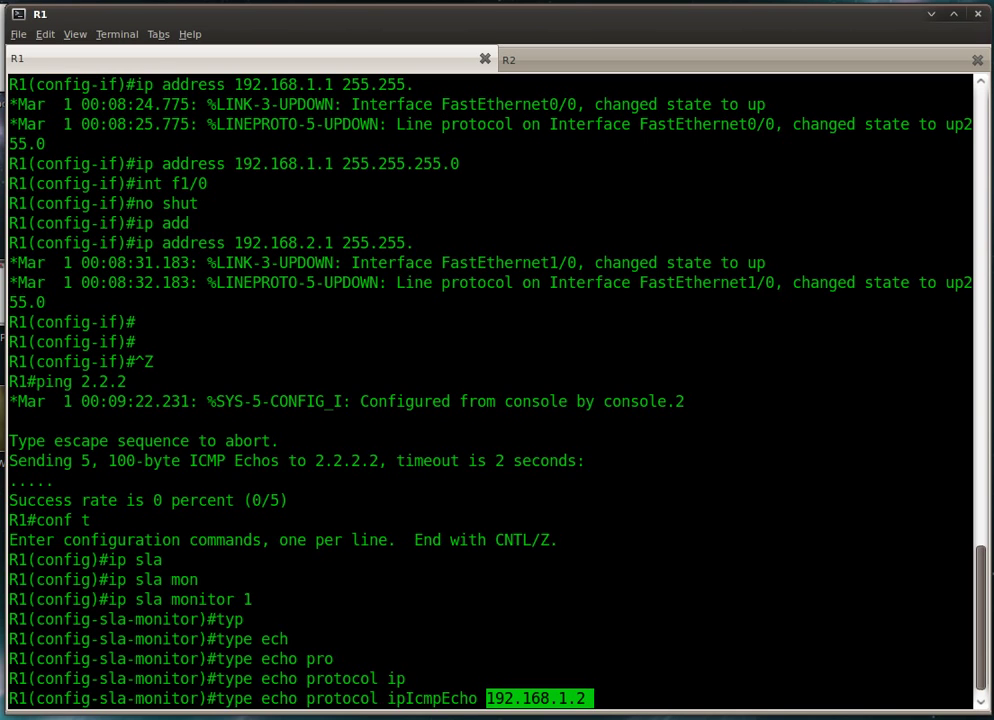
key(alt+Tab)
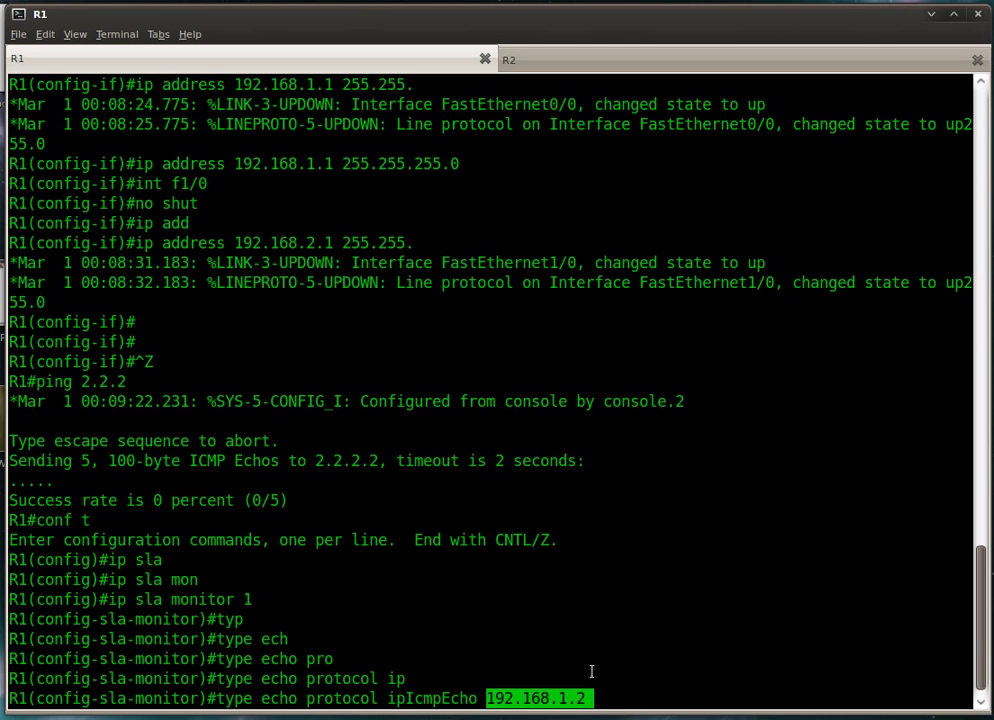
click(599, 699)
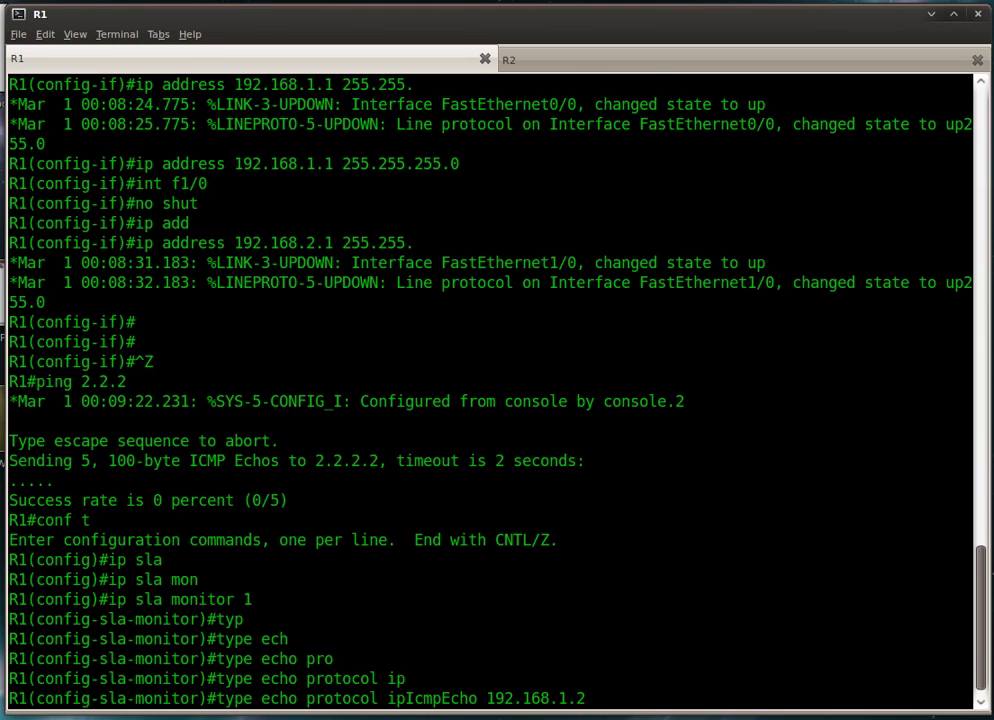
Complete the echo command with source-interface fastEthernet 0/0, submit it and exit the SLA monitor configuration
text(sou)
key(Tab)
text(rce-in)
key(Tab)
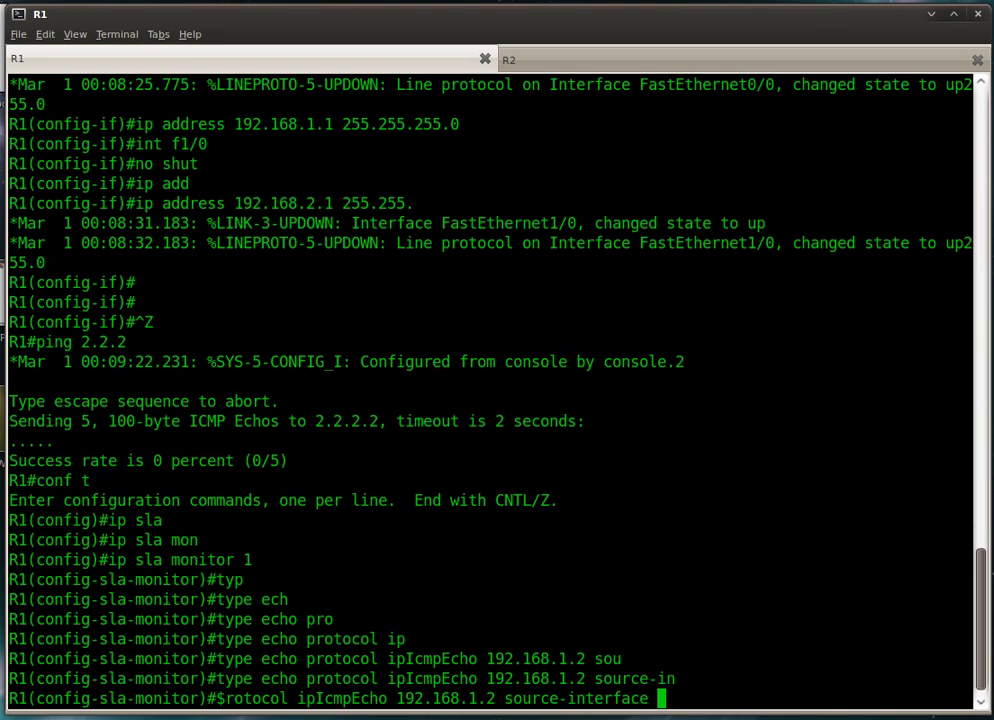
text(?fas)
key(Tab)
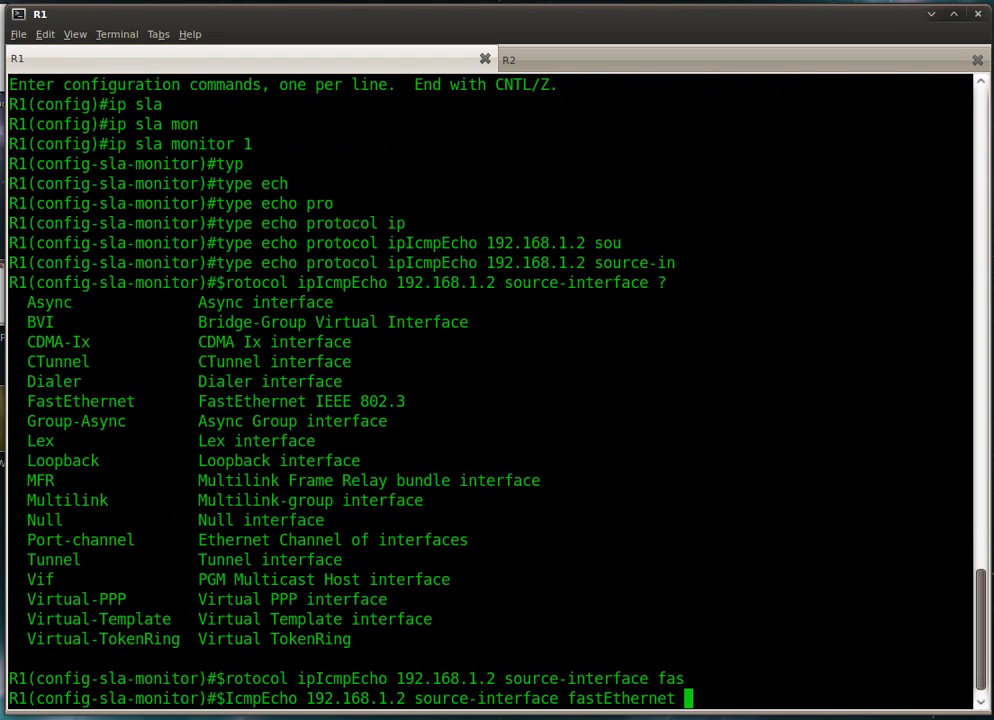
text(0/0)
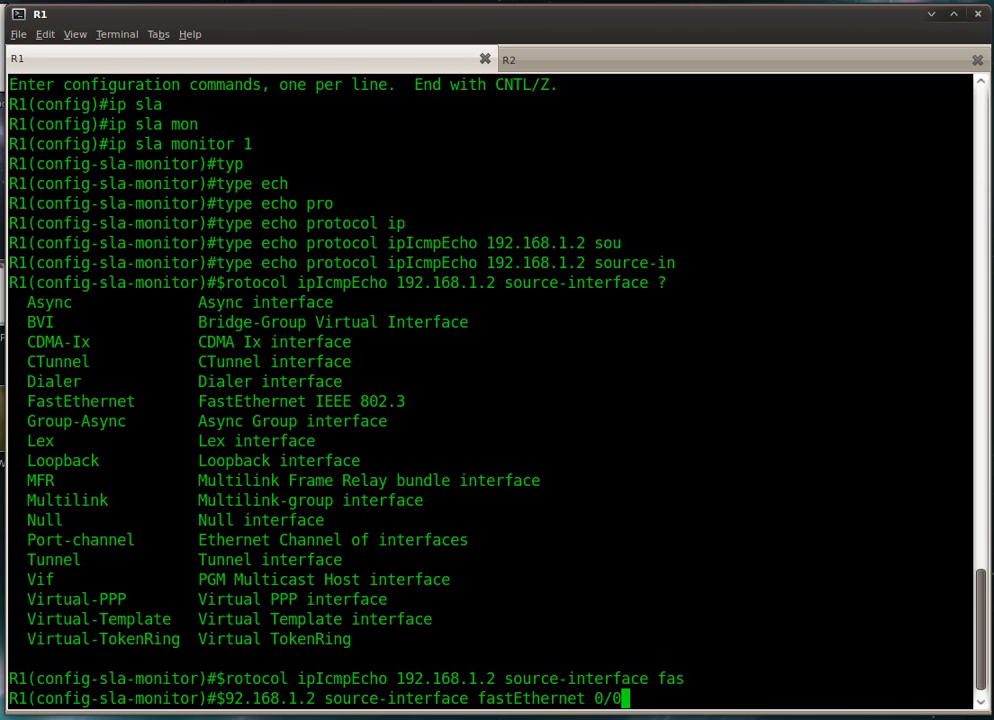
key(Return)
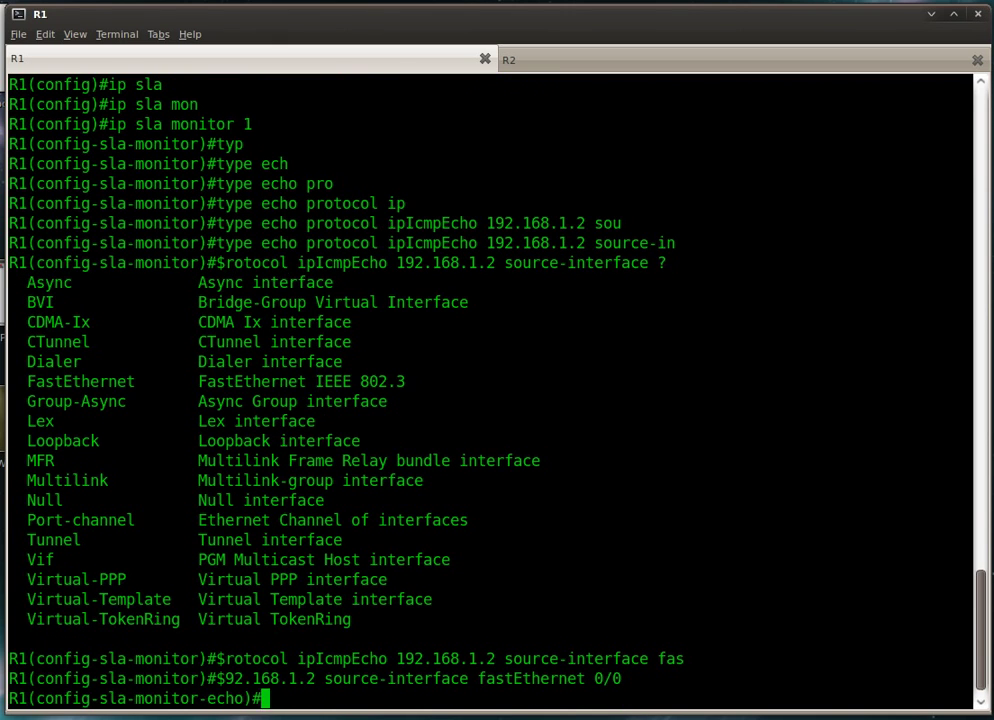
text(exit)
key(Return)
text(time)
key(Tab)
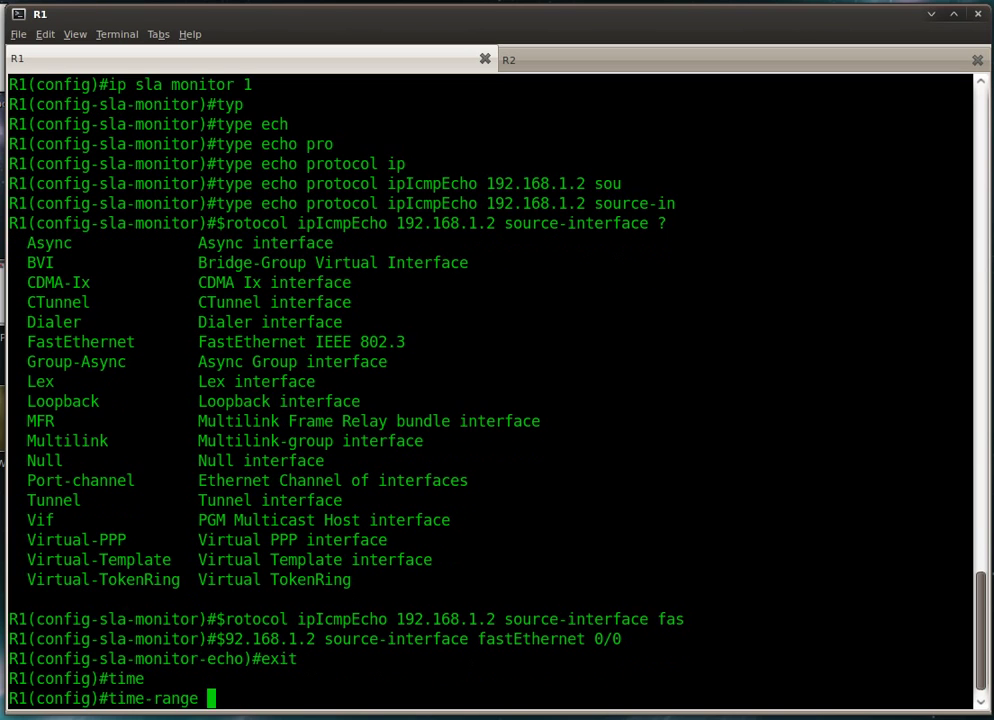
key(BackSpace)
key(BackSpace)
key(BackSpace)
key(BackSpace)
key(BackSpace)
key(BackSpace)
key(BackSpace)
key(BackSpace)
key(BackSpace)
key(BackSpace)
key(BackSpace)
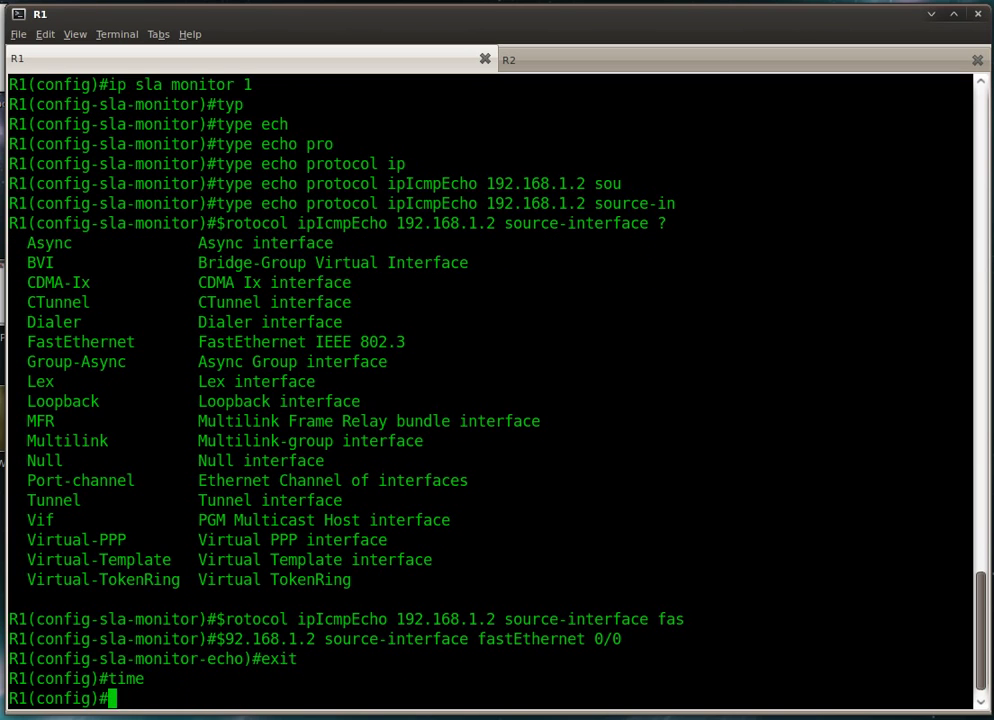
Reopen IP SLA monitor 1 on R1 and set its timeout to 2000 milliseconds
text(ip sla)
key(Tab)
text(mon)
key(Tab)
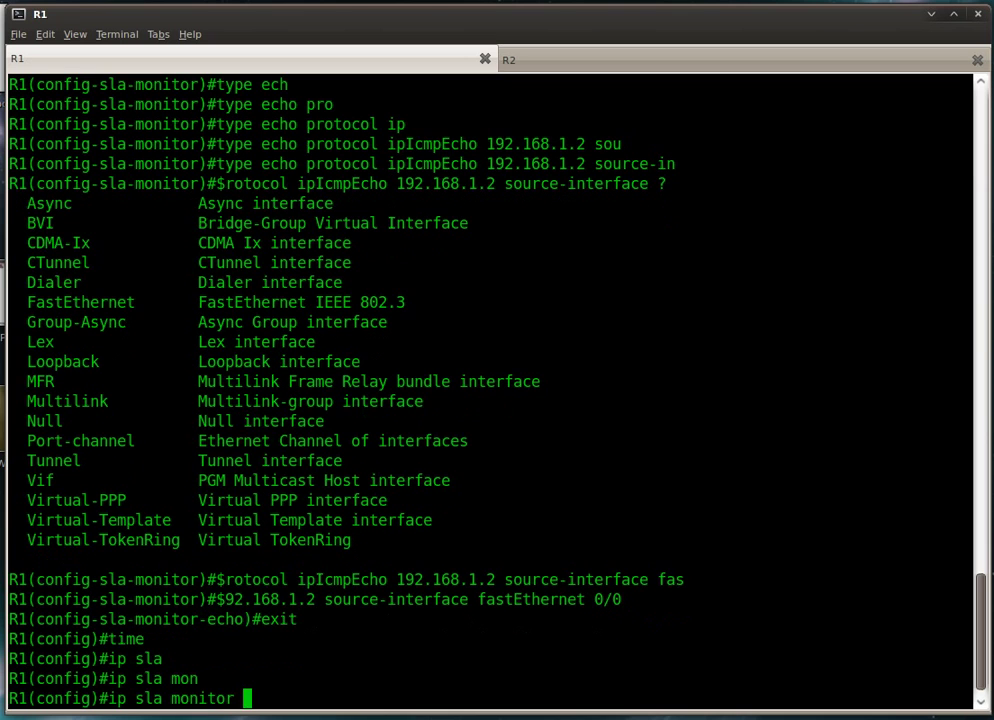
text(1)
key(Return)
text(time)
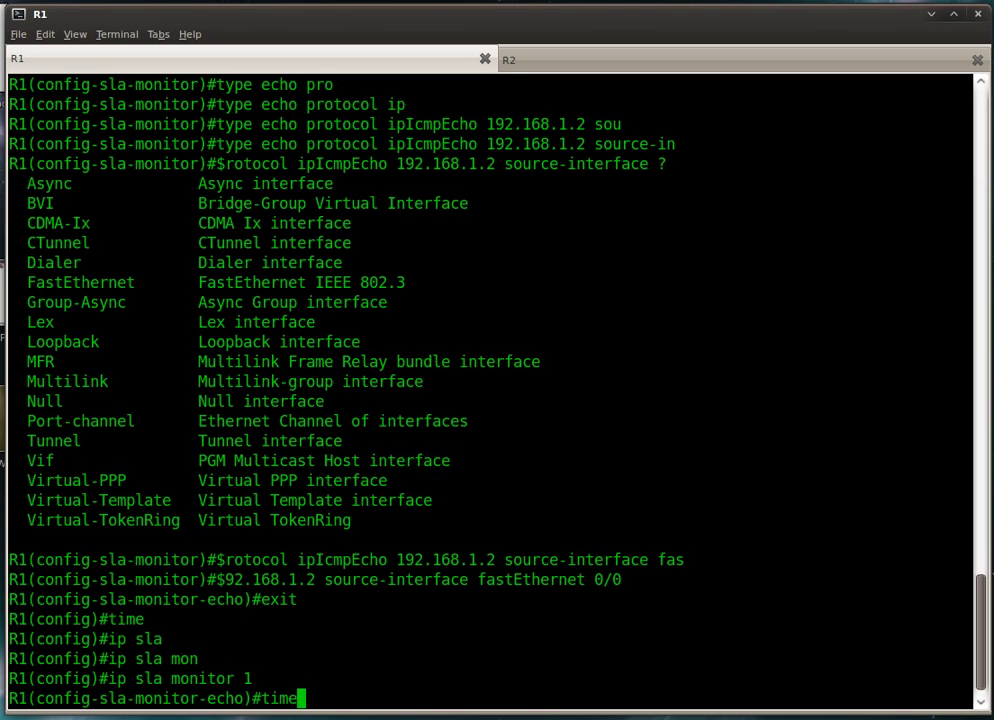
key(Tab)
text(?2000)
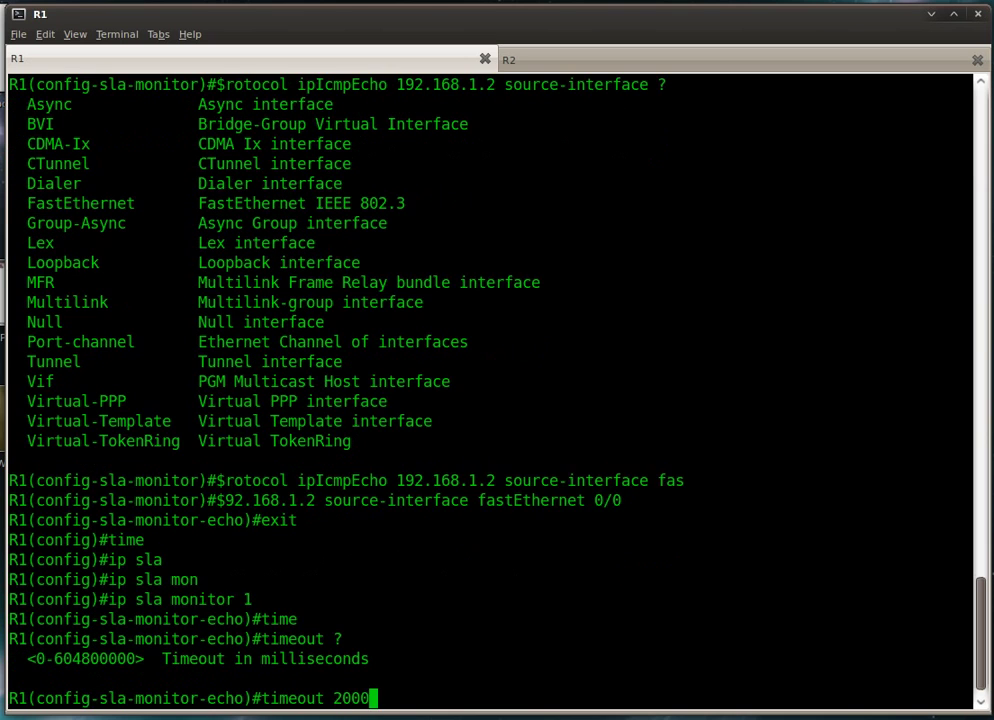
key(Return)
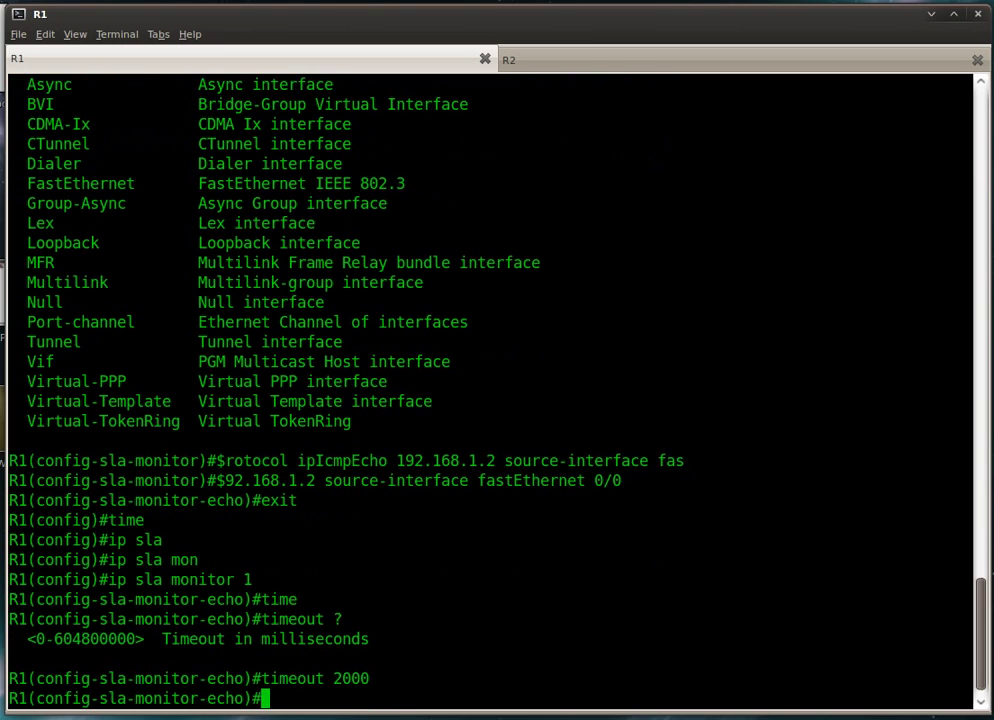
Set the SLA monitor's frequency to 3 and exit to global configuration mode
text(fre)
key(Tab)
text(3)
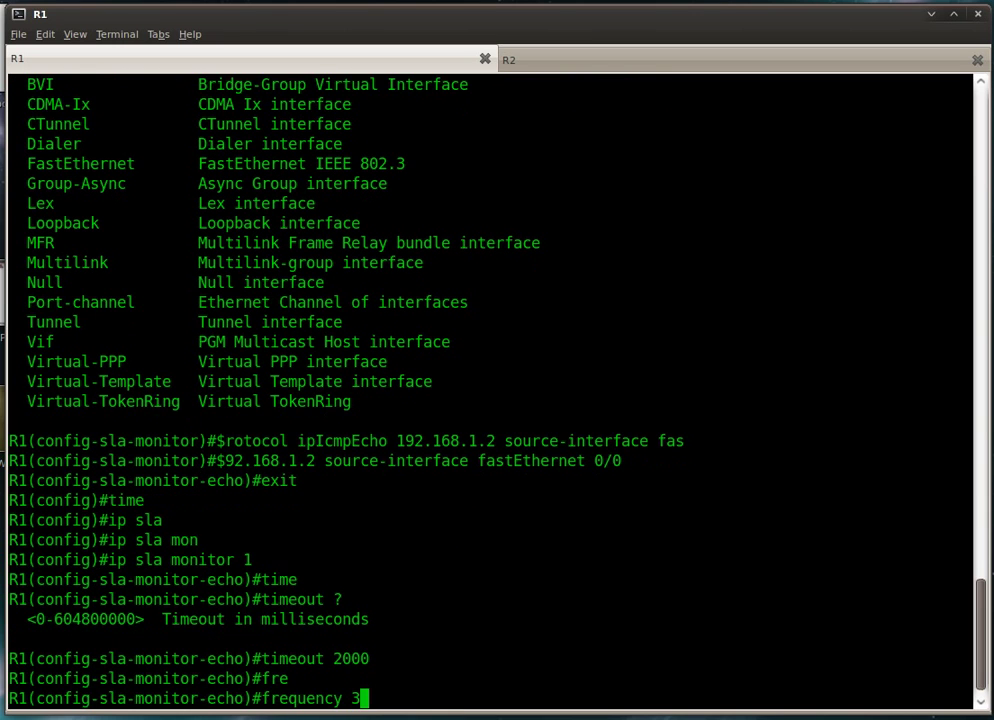
key(Return)
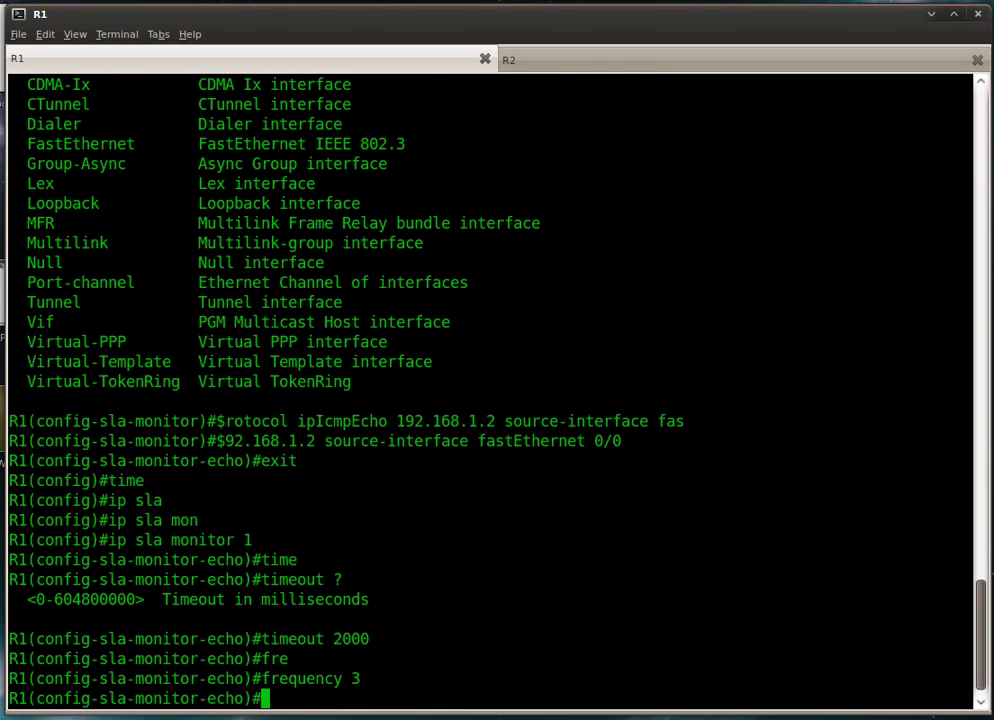
text(exit)
key(Return)
Schedule IP SLA monitor 1 with start-time now
text(ip sla)
key(Tab)
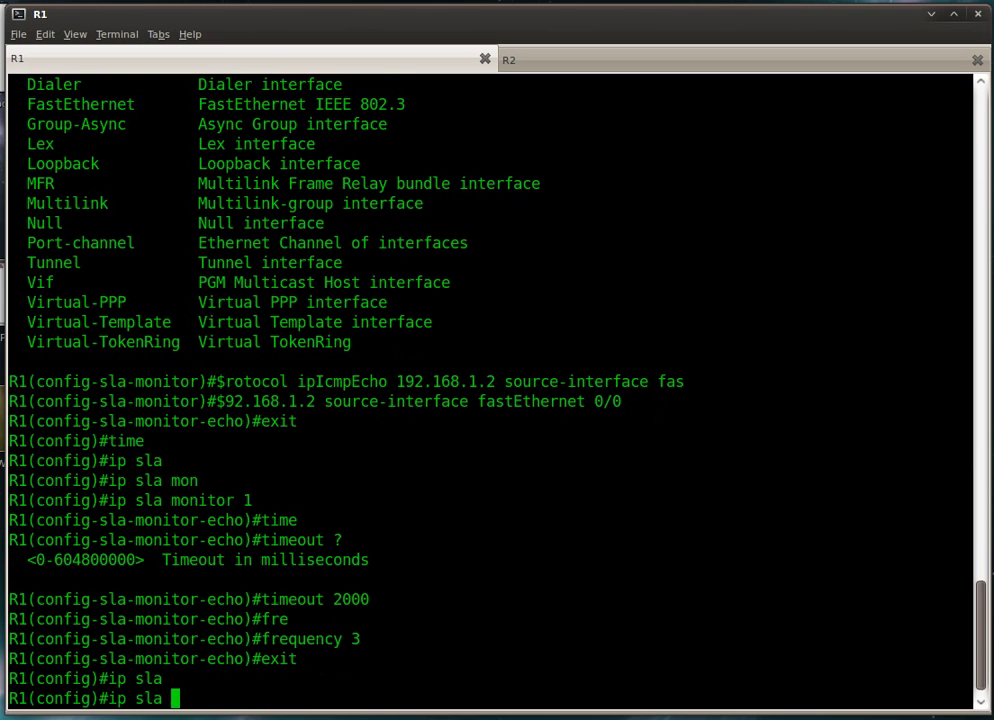
text(moni)
key(Tab)
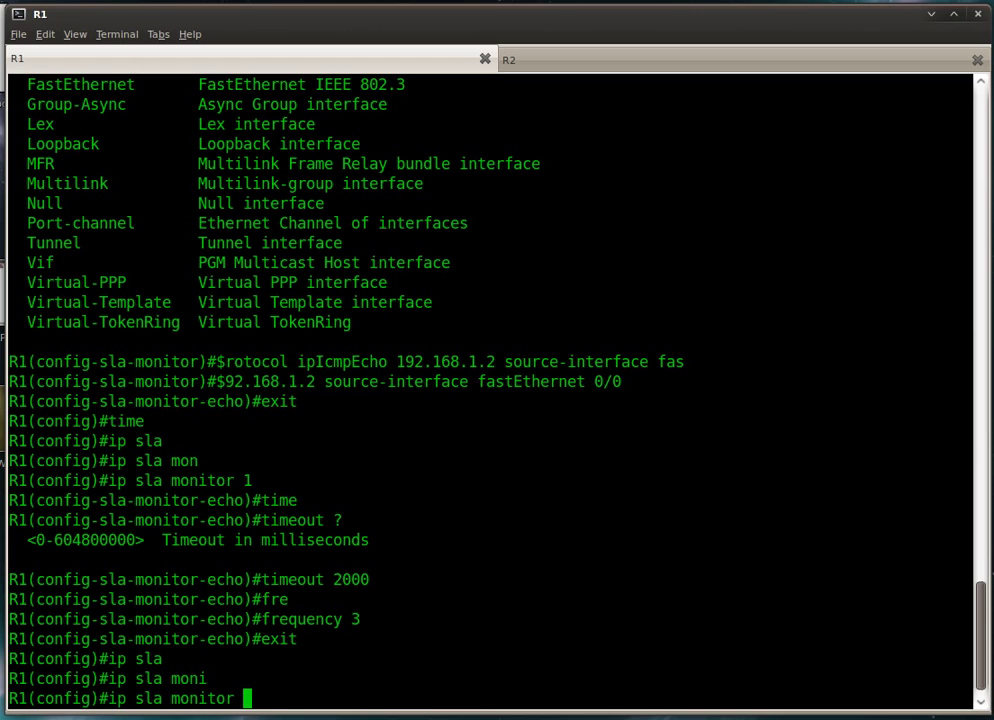
text(sch)
key(Tab)
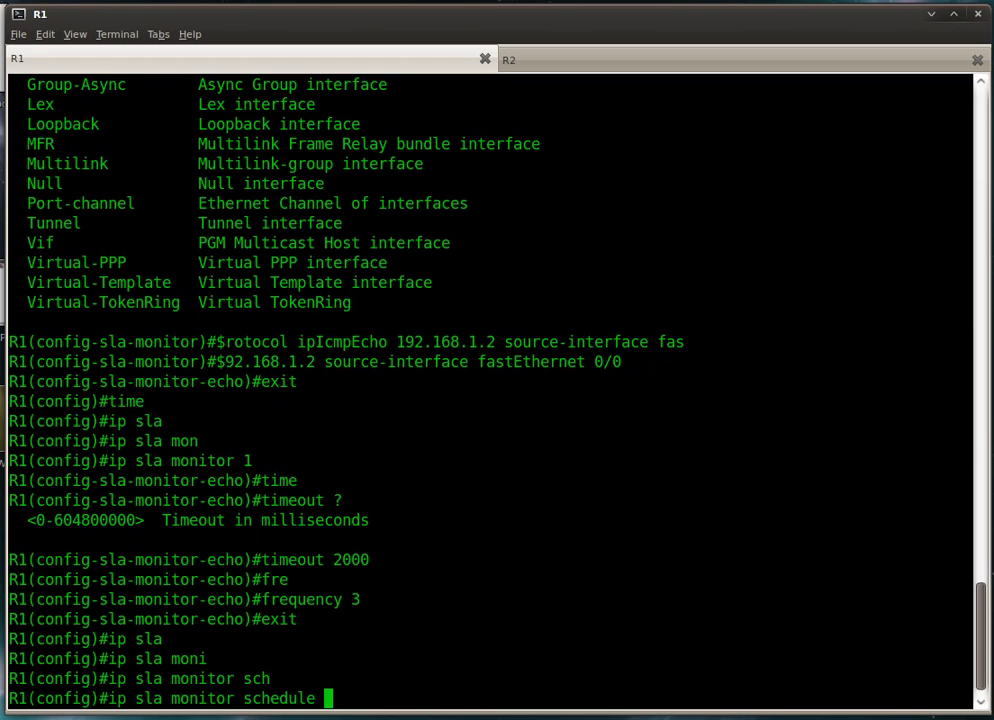
text(1 st)
key(Tab)
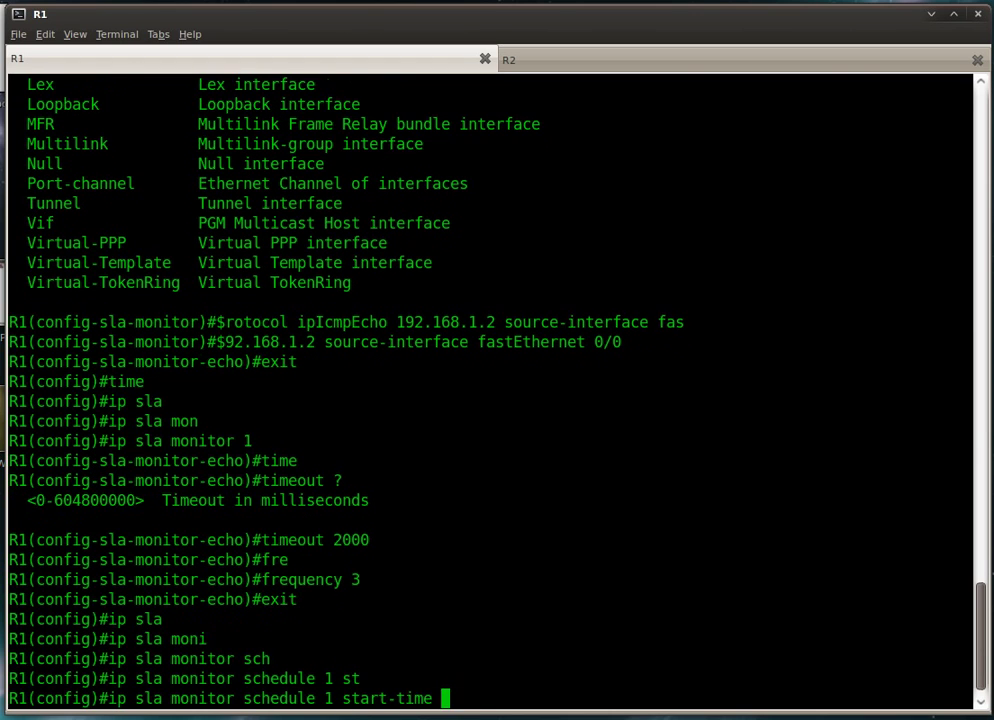
text(now)
key(Return)
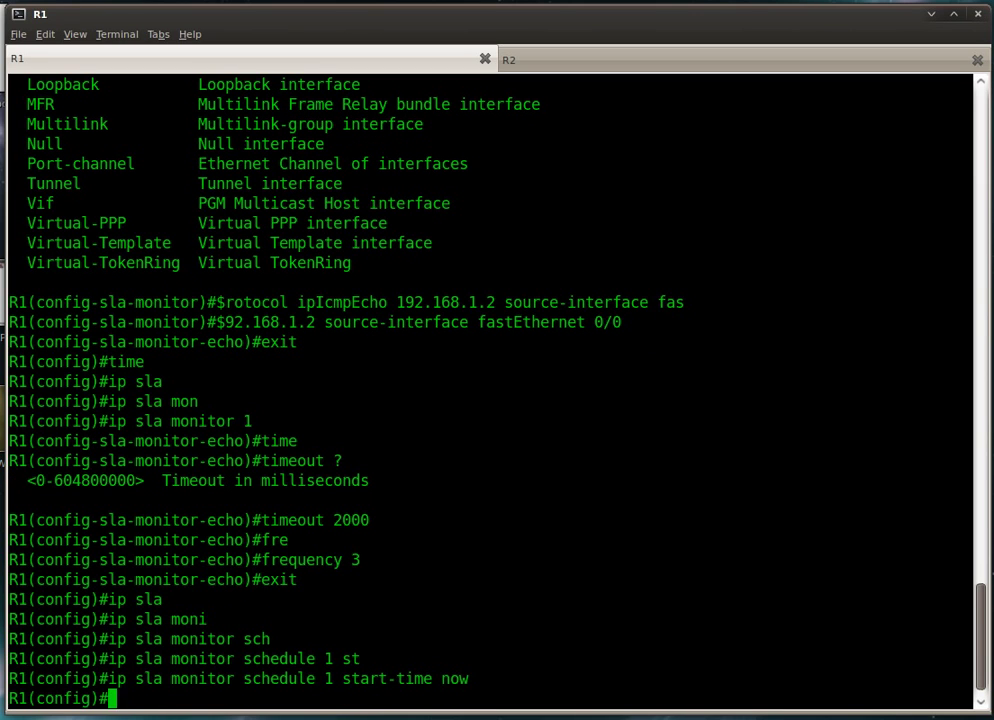
Create track object 1 tied to rtr entry 1, checking the available track options, and exit track configuration
text(tra)
key(Tab)
text(ck)
key(Tab)
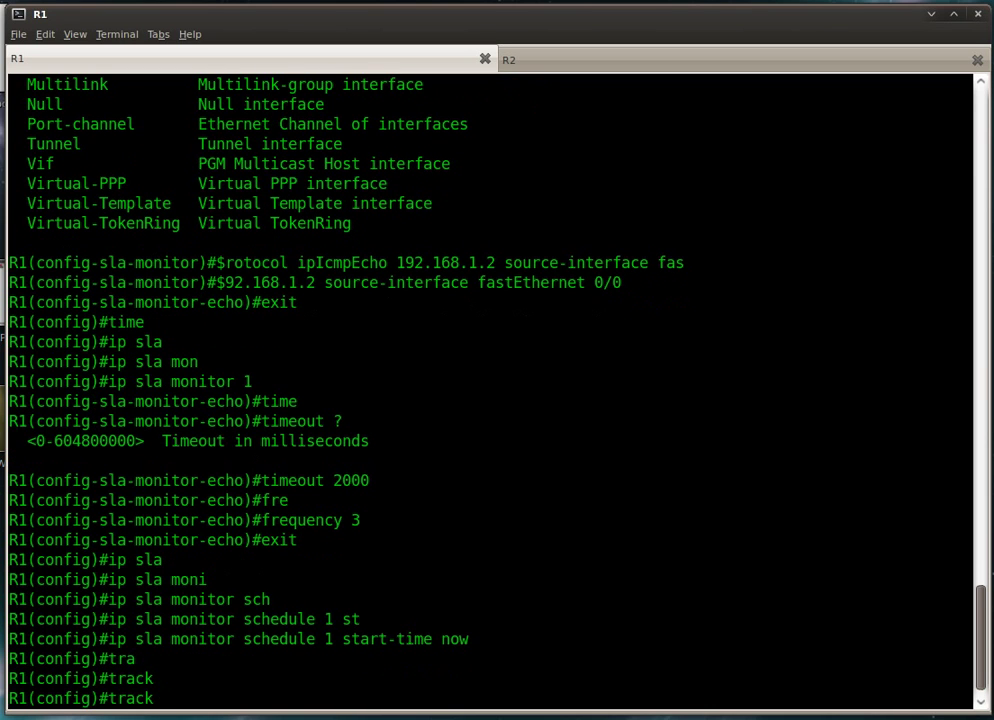
text(?)
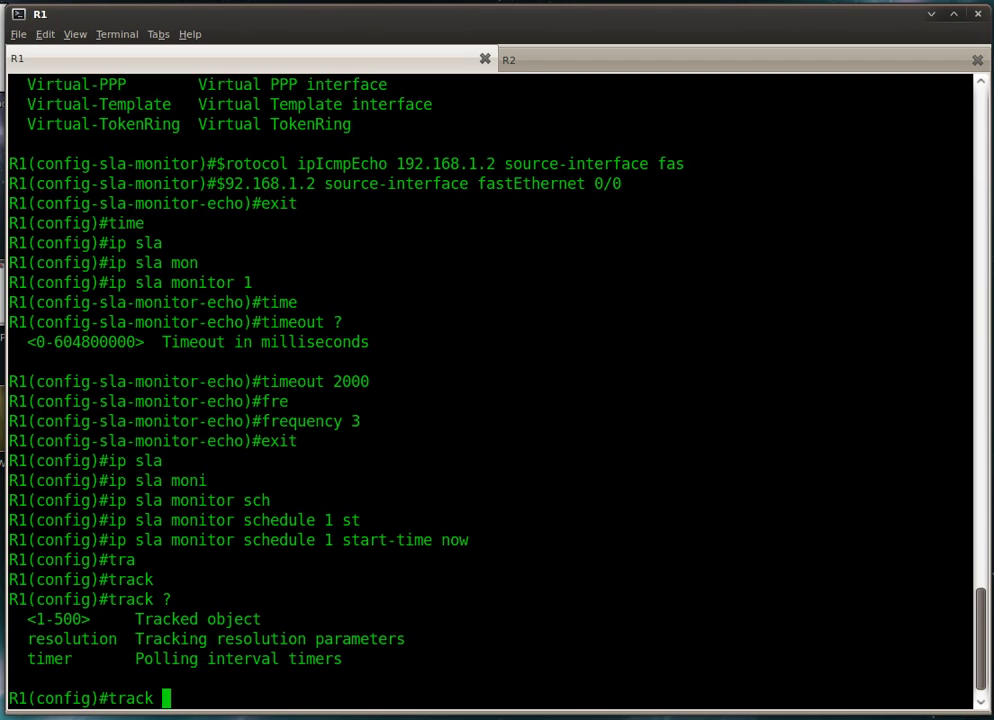
text(1)
text( ?)
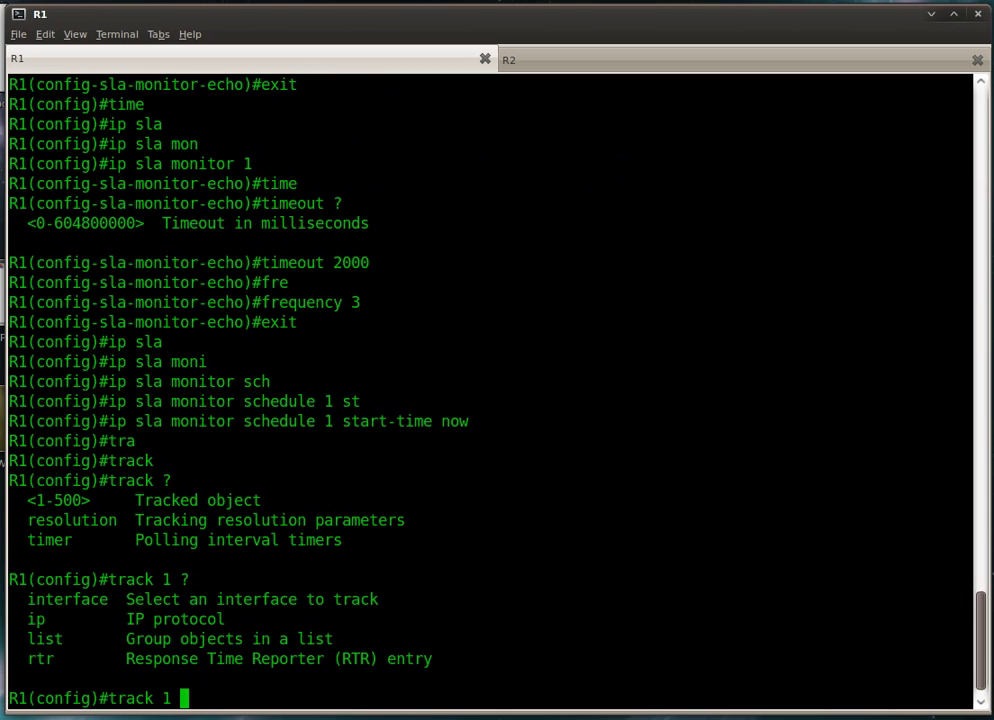
text(rtr)
key(Tab)
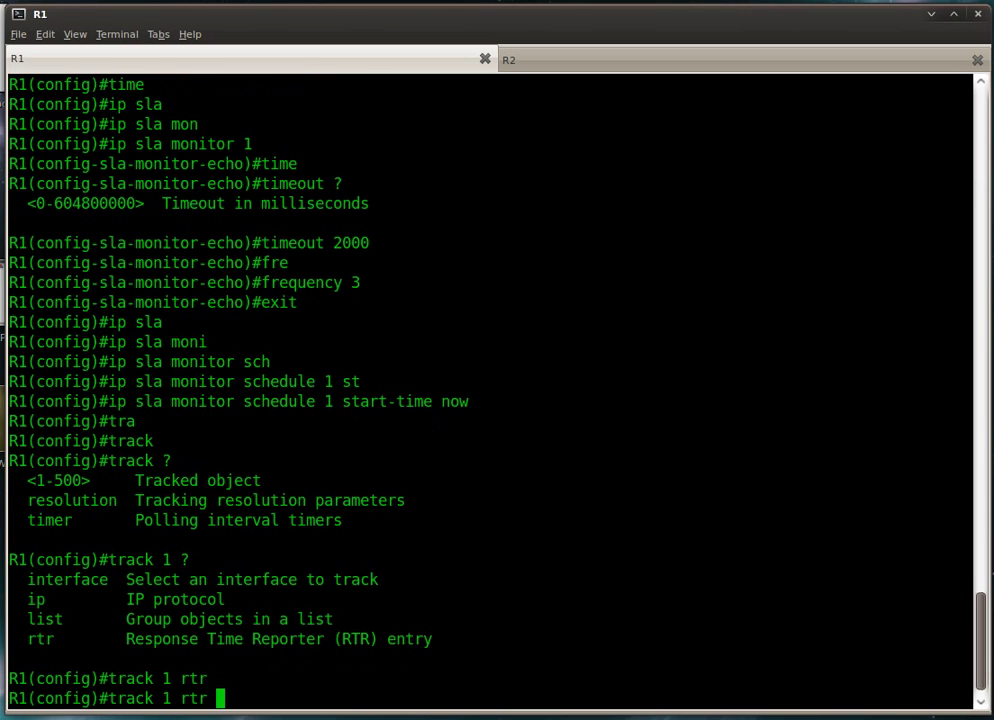
text(?1)
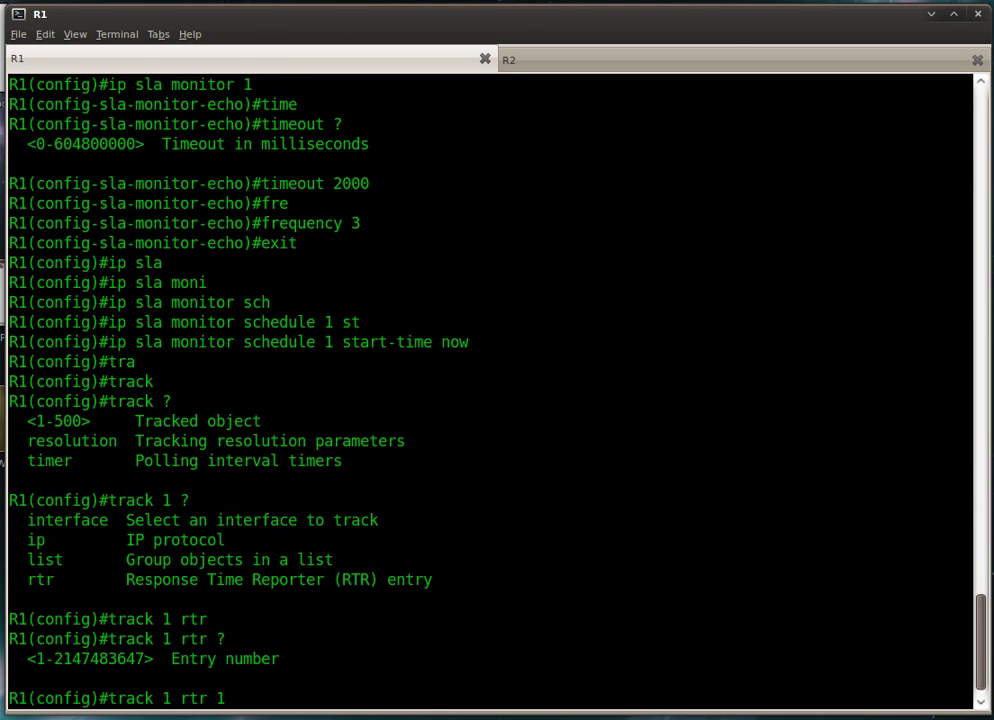
key(Return)
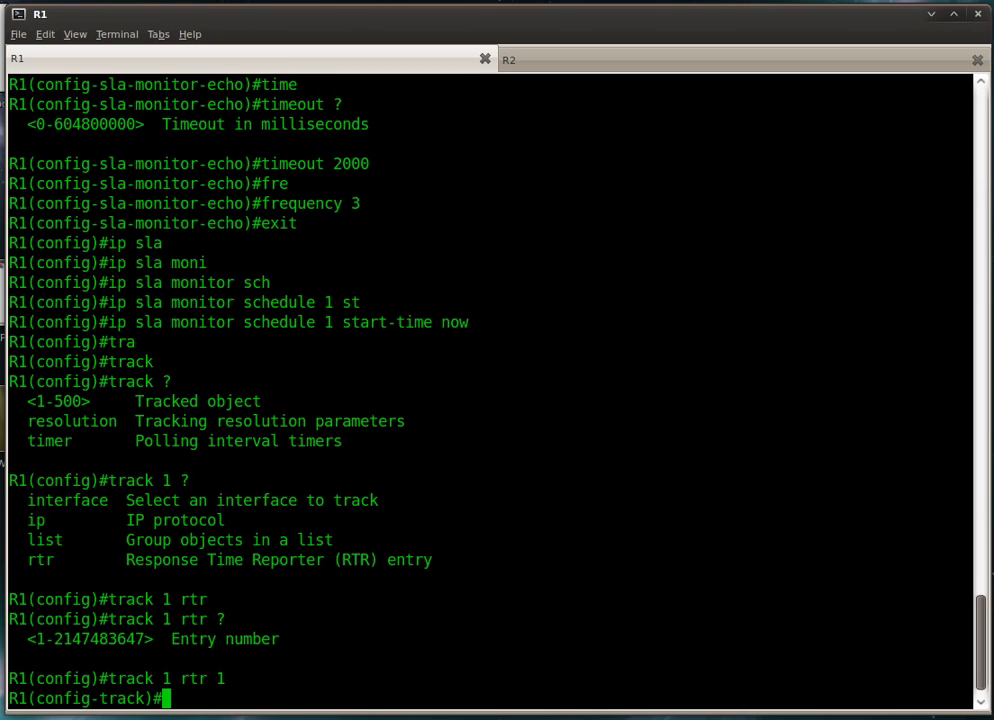
text(exit)
key(Return)
Add a static route on R1 to 2.2.2.2 255.255.255.255 via 192.168.1.2 with track 1, checking the track options
text(ip )
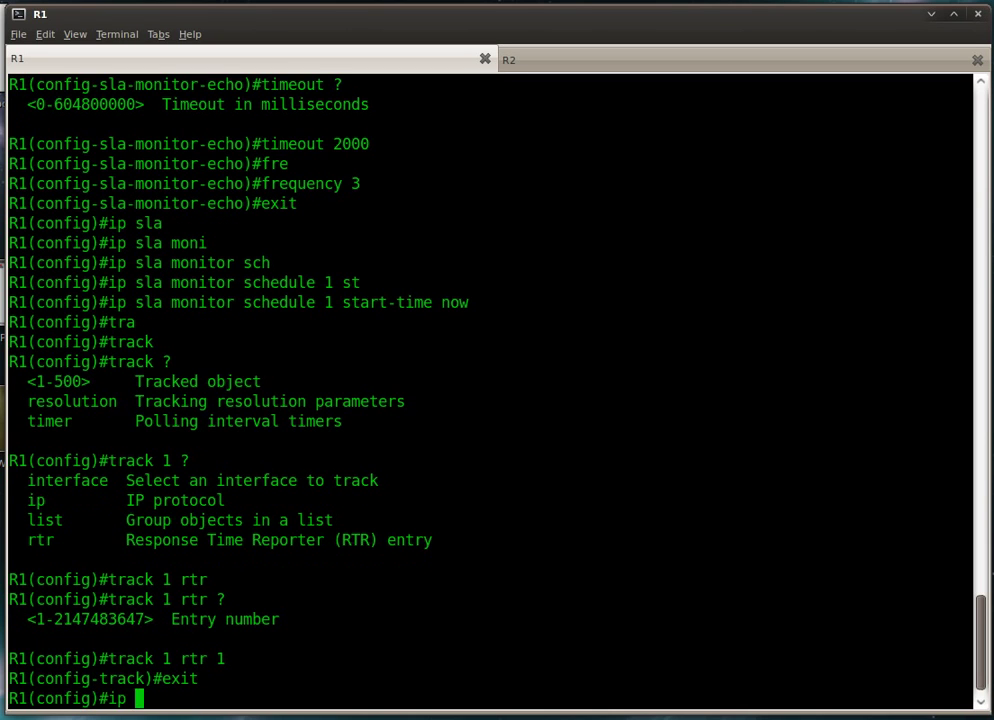
text(route 2.2.)
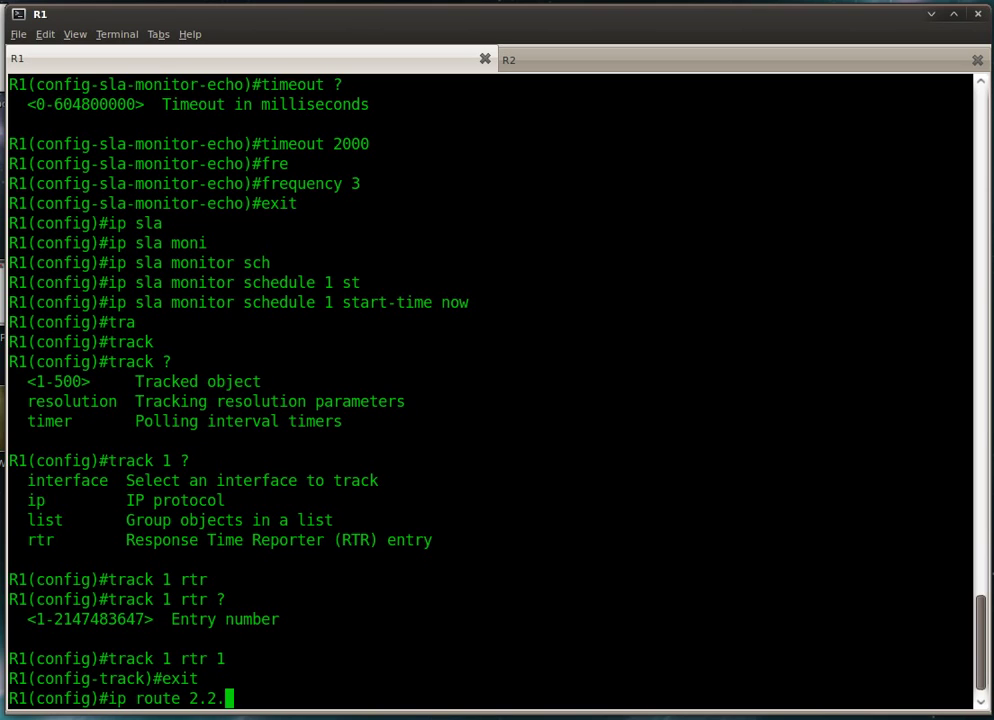
text(2.2 255.255.25)
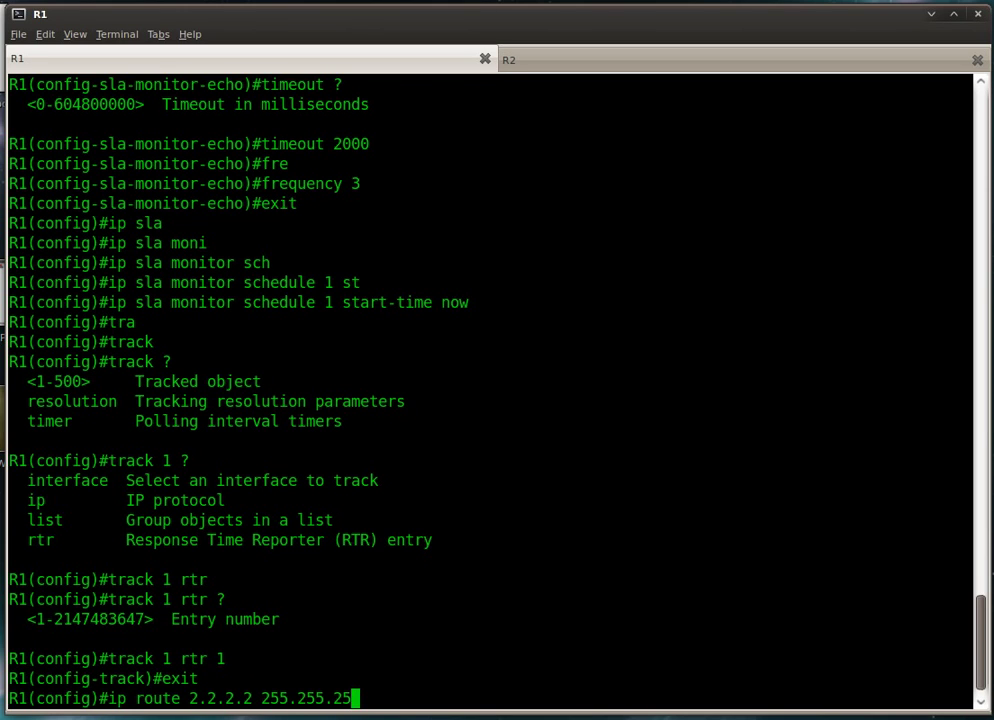
text(5.255 1)
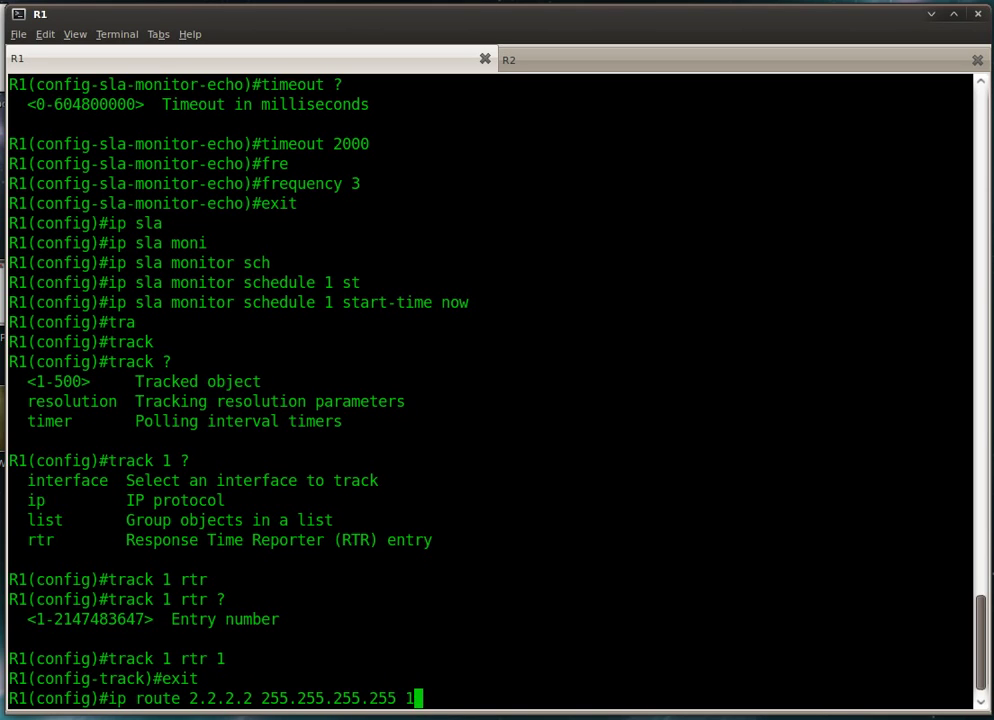
text(92.168.1.2)
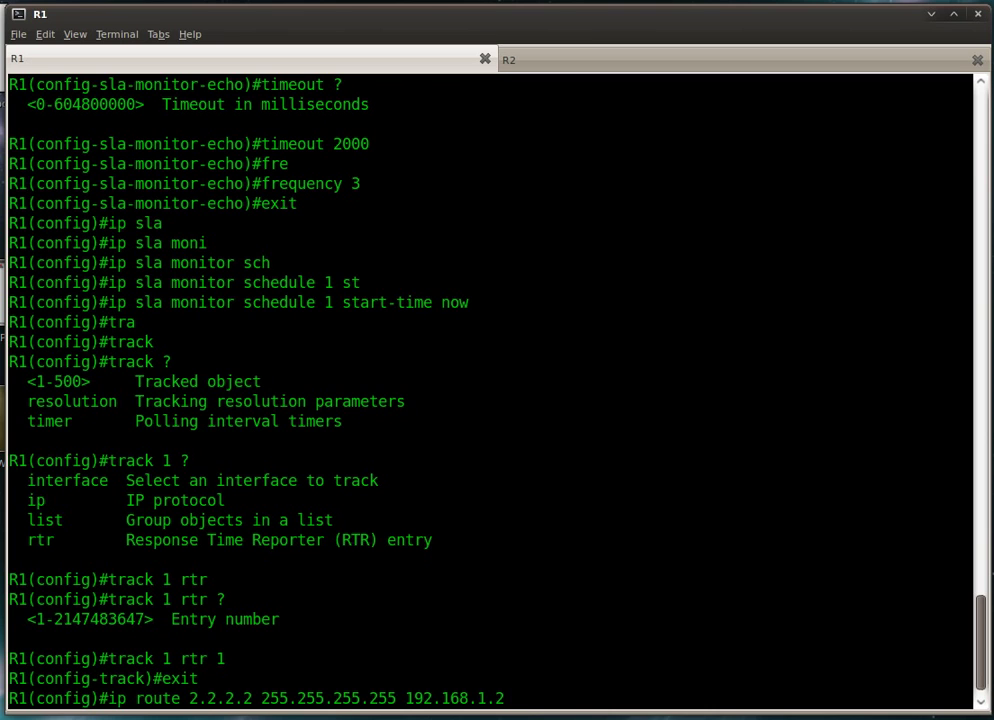
text(tra)
key(Tab)
text(?)
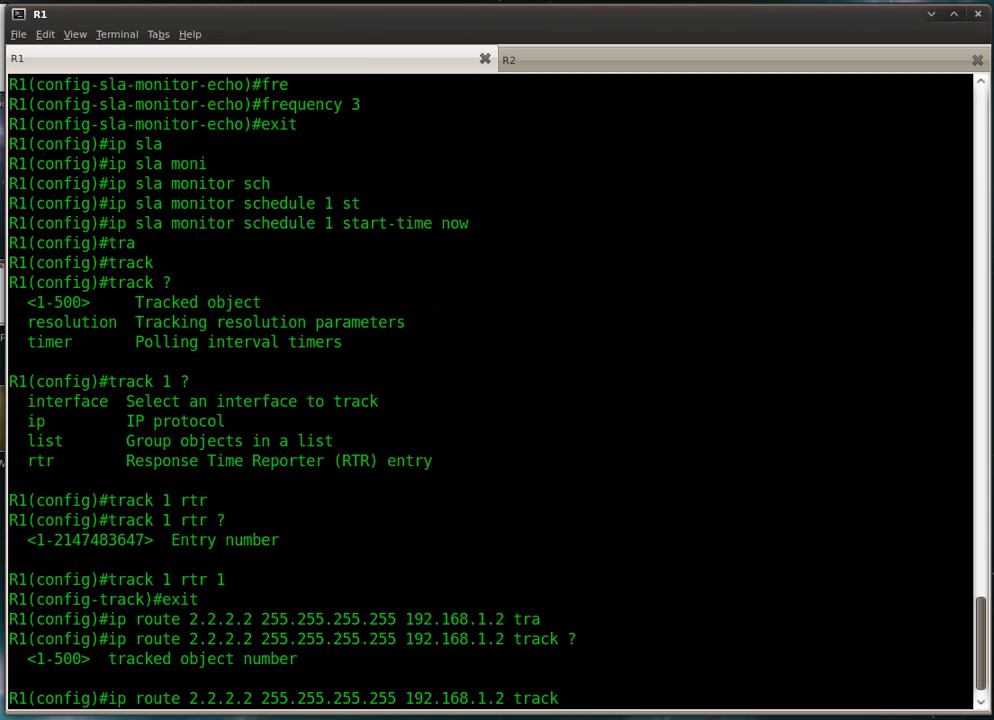
text(1)
key(Return)
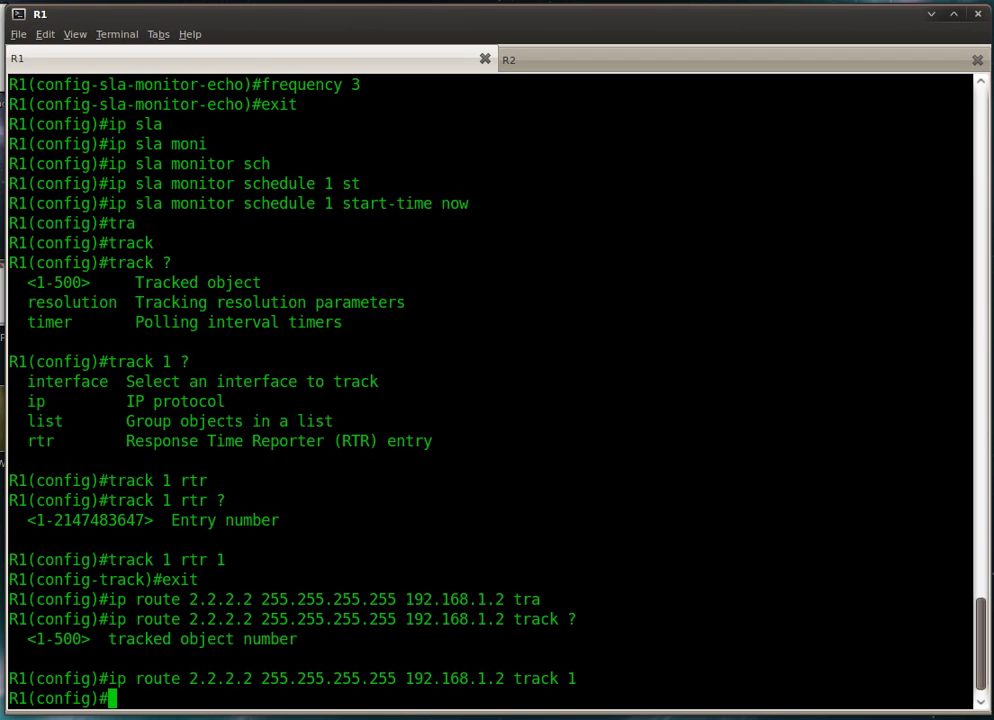
Add a backup static route to 2.2.2.2 255.255.255.255 via 192.168.2.2 with distance metric 2, and leave configuration mode
text(ip route )
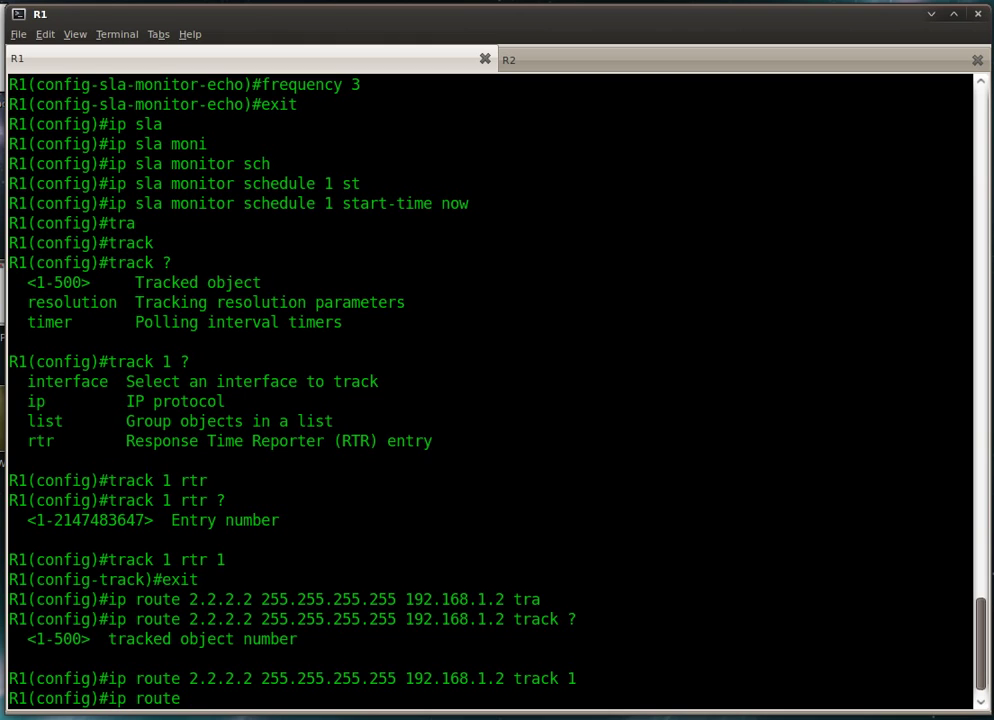
text(2.2.2.2 255)
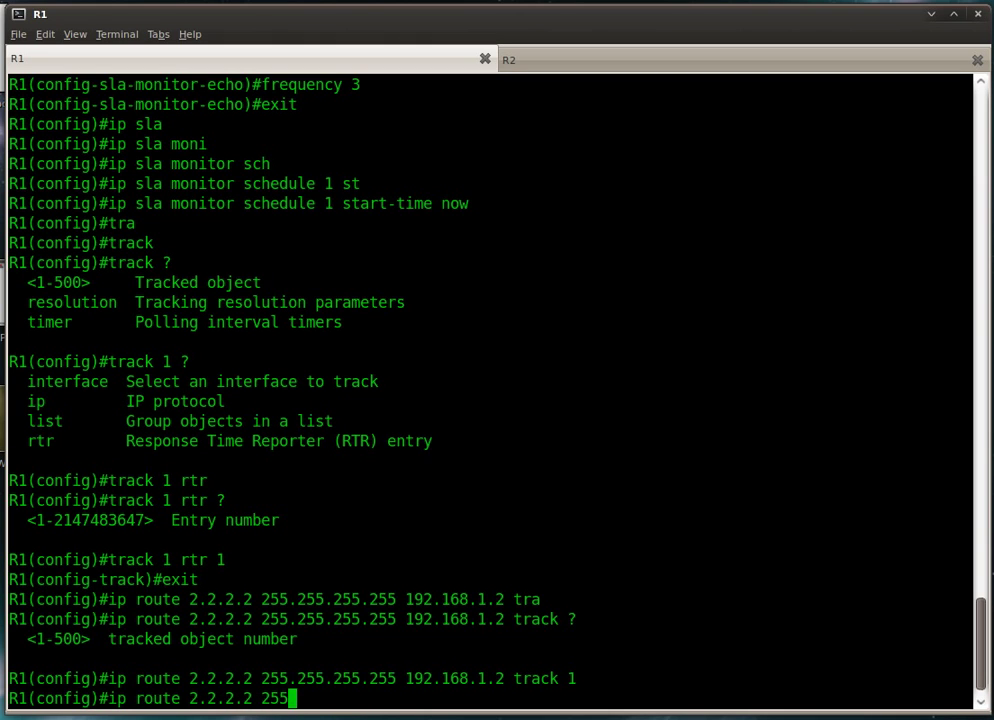
text(.255.255.255 )
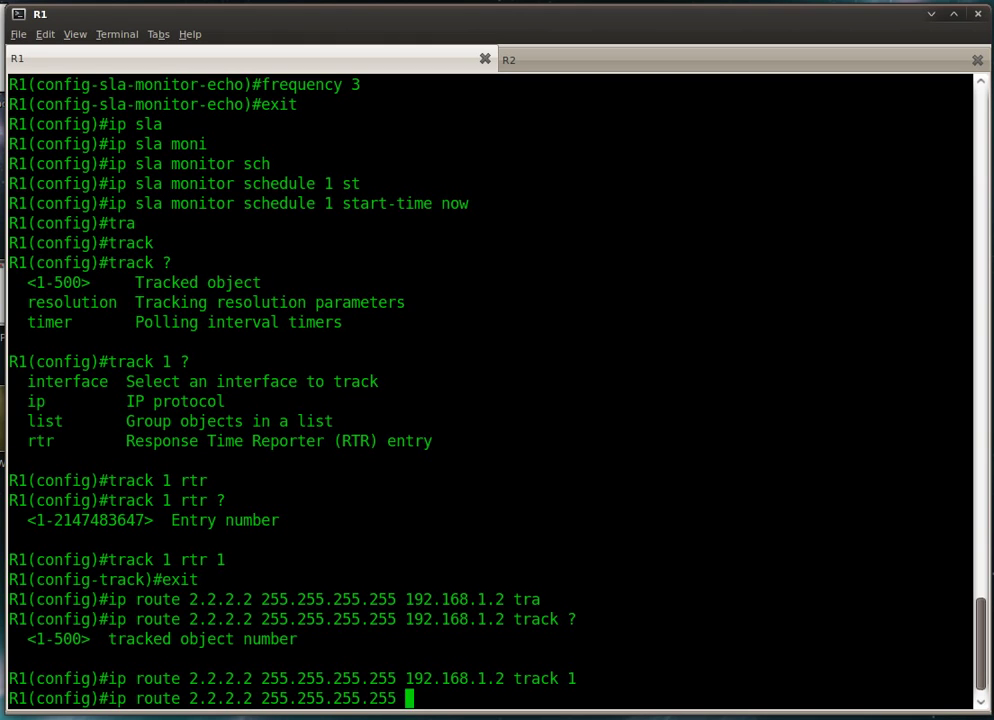
text(192.168.1)
key(BackSpace)
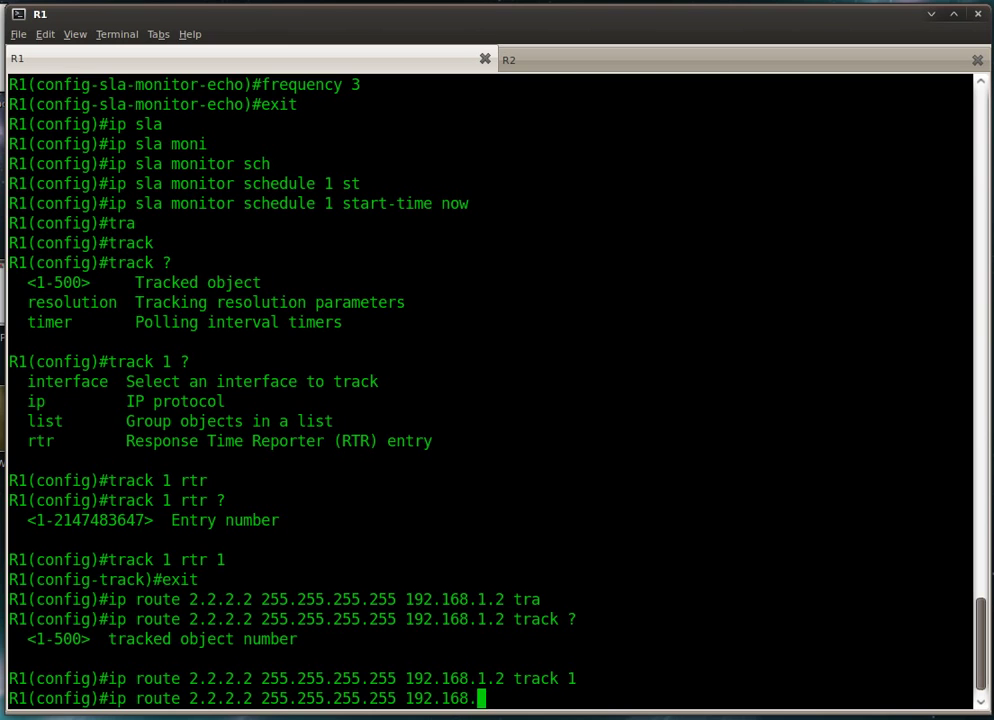
text(2.2 )
text(?)
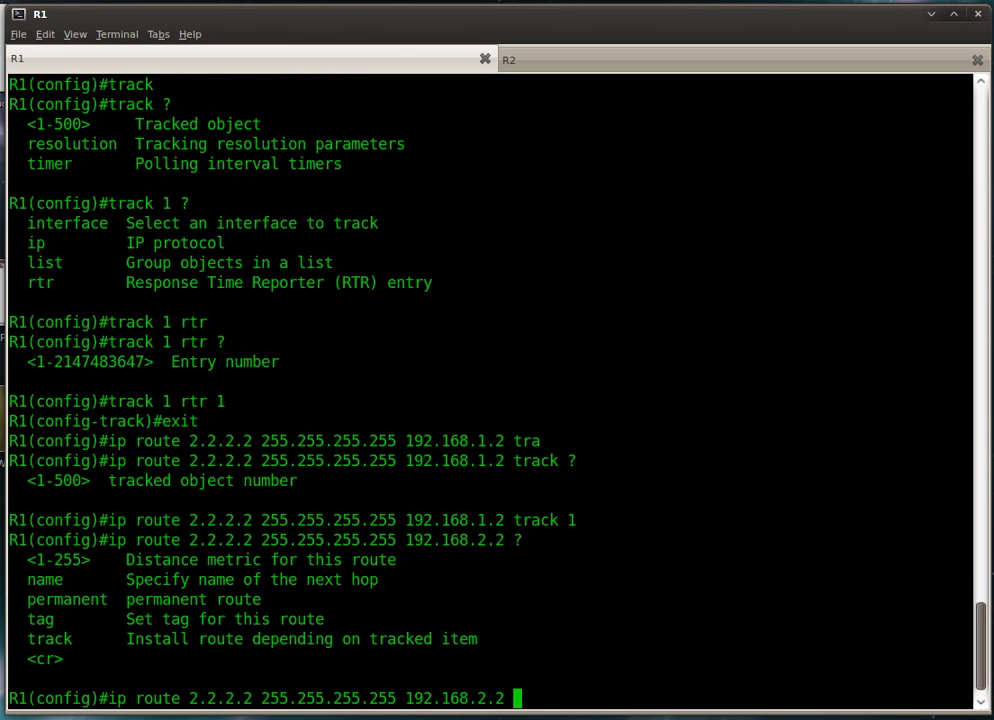
text(2)
drag(26, 560, 328, 543)
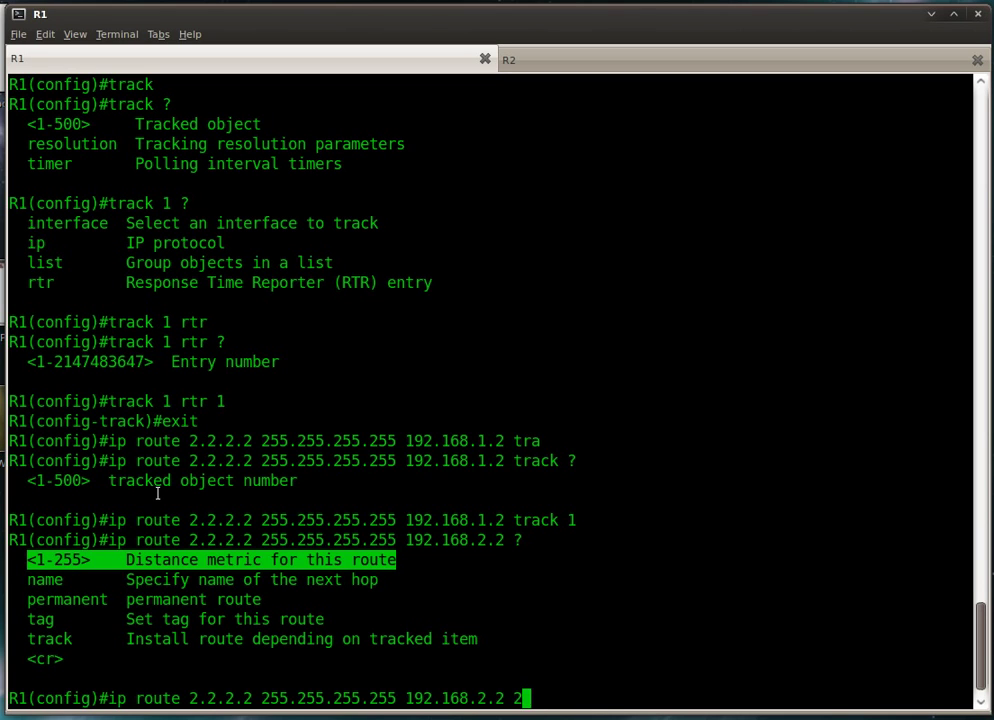
click(566, 676)
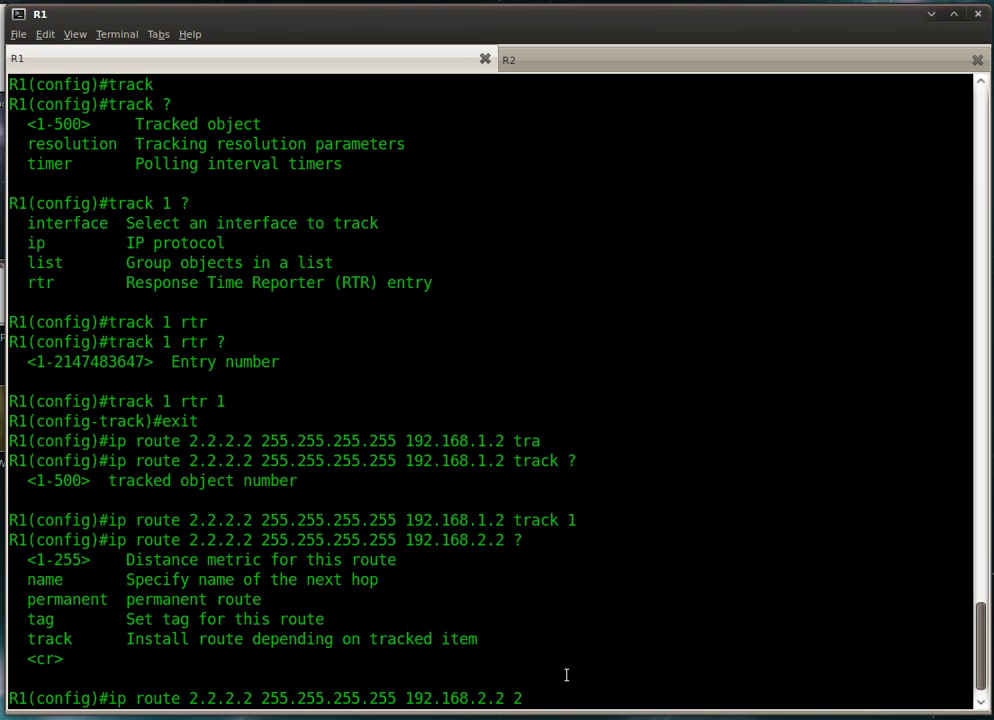
key(Return)
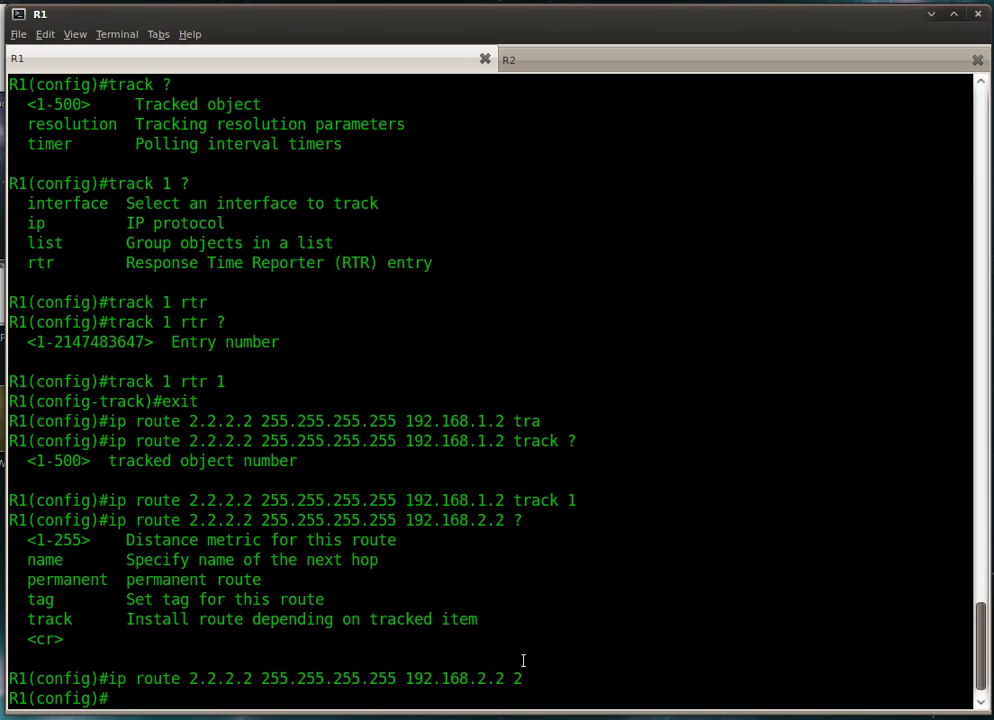
key(ctrl+z)
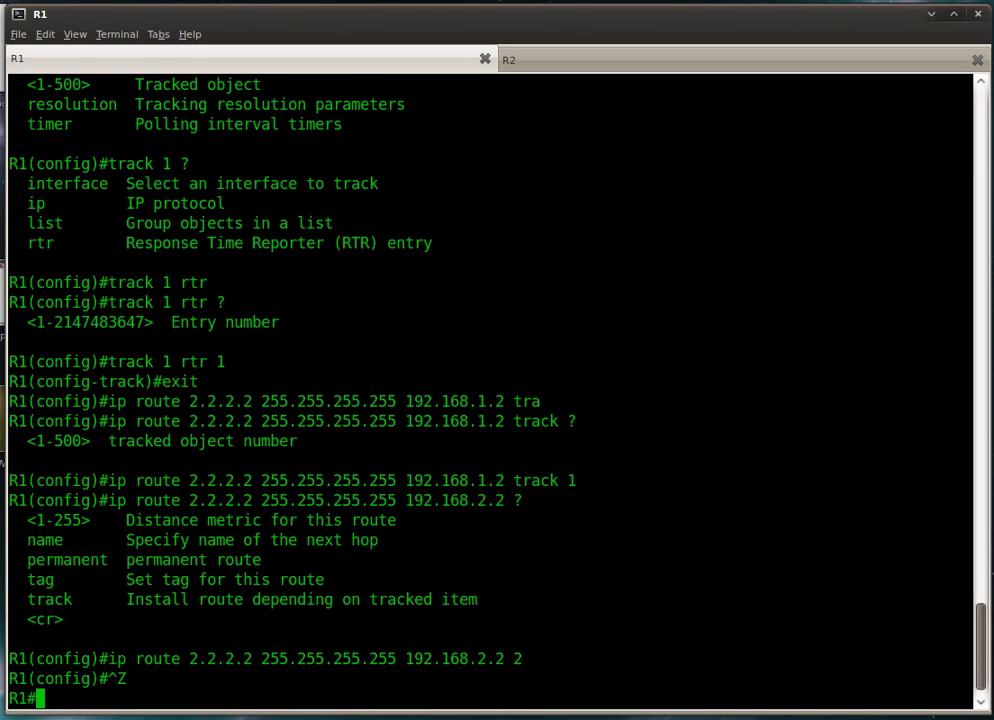
Show R1's IP routing table to inspect the static route's next hop, and ping 2.2.2.2
text(show ip route)
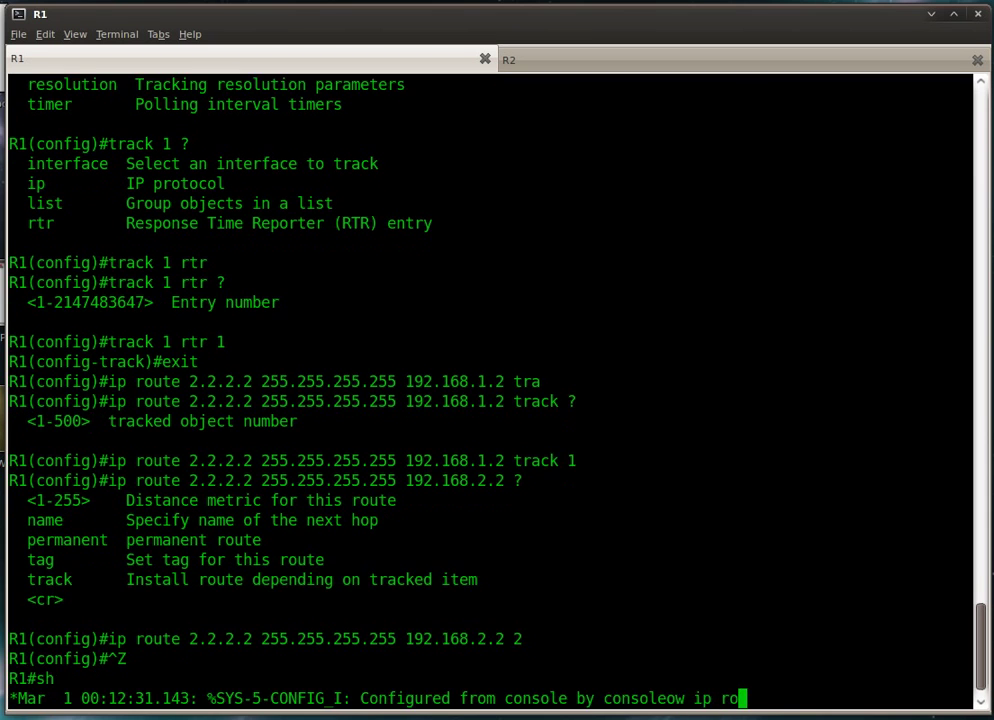
key(Return)
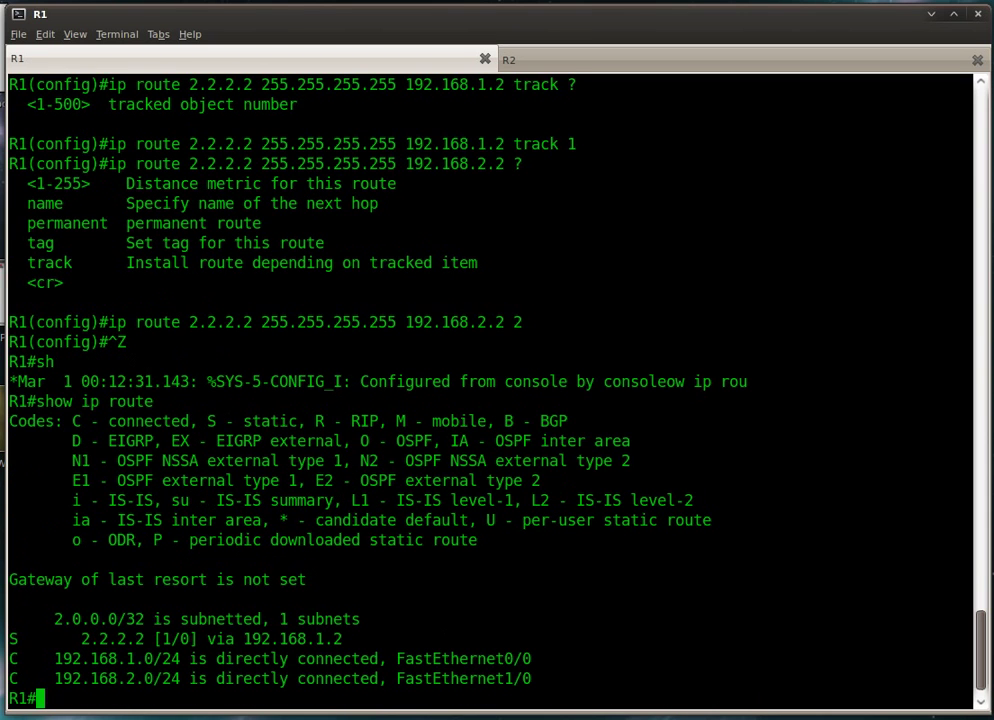
drag(82, 638, 344, 636)
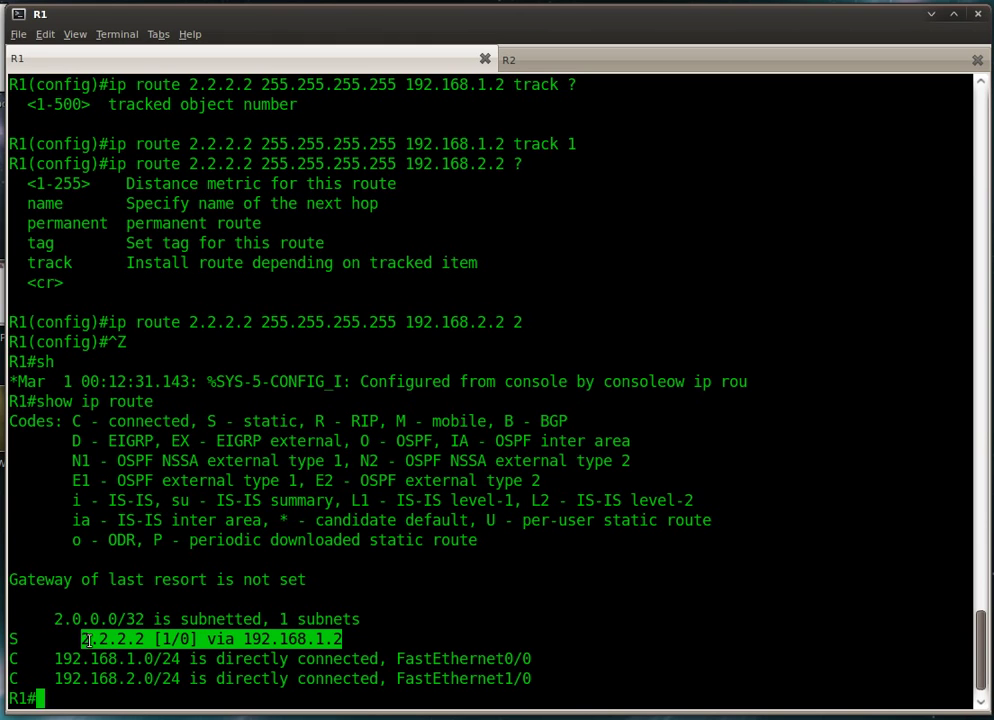
click(345, 638)
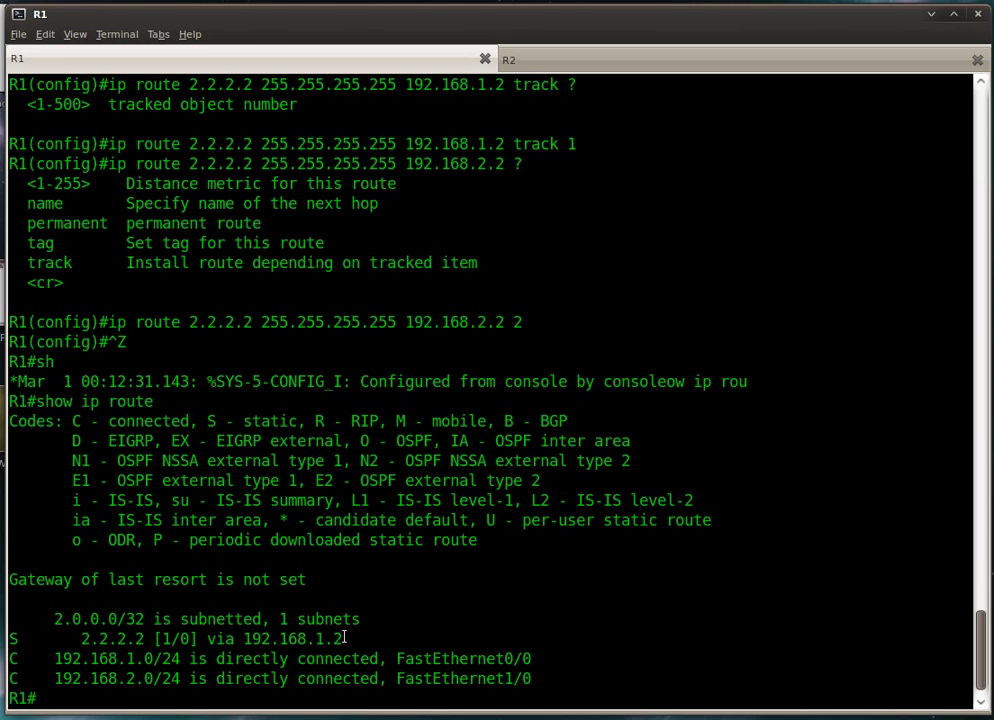
drag(344, 638, 237, 640)
click(197, 688)
text(ping 2.2.2.2)
key(Return)
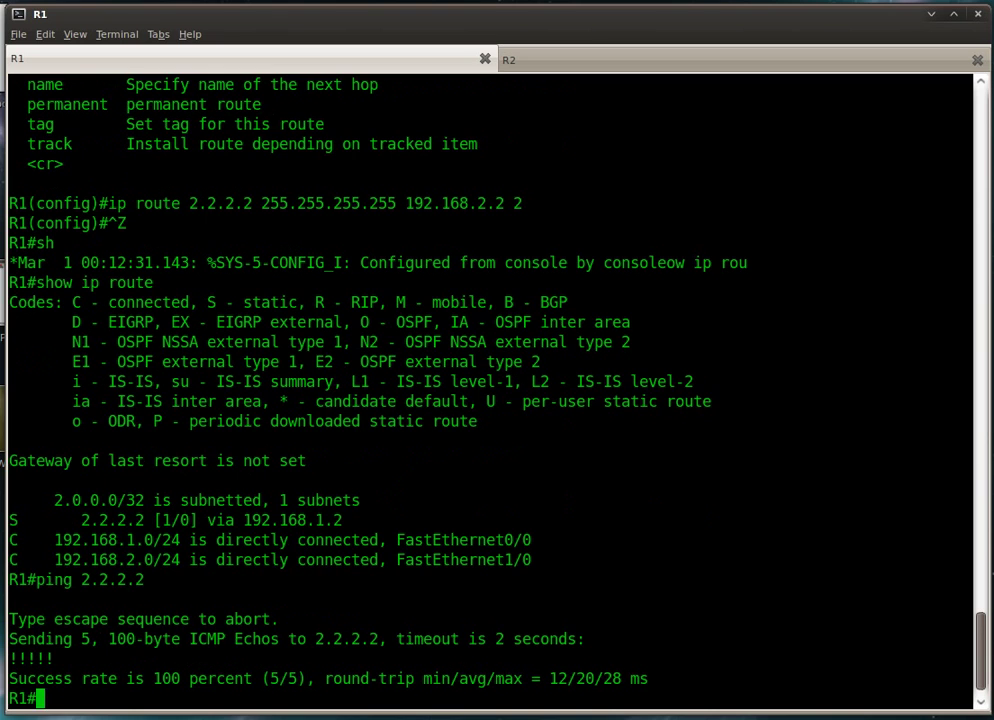
Shut down interface f0/0 on R1, check the tracking state message, and return to privileged mode
text(conf t)
key(Return)
text(int f0/0)
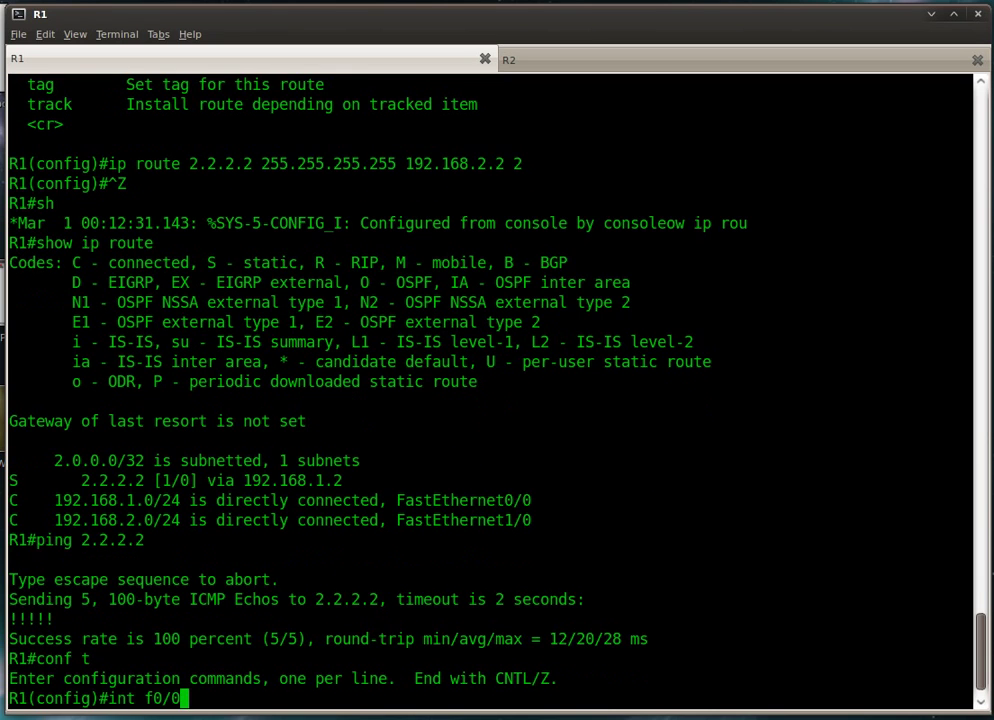
key(Return)
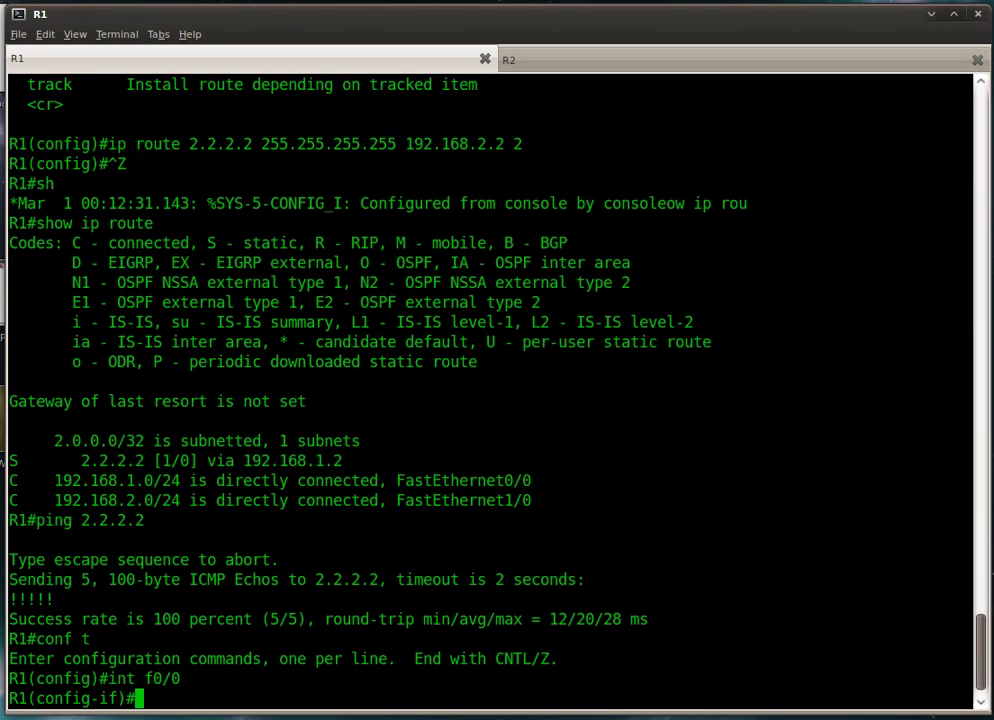
text(shut)
key(Return)
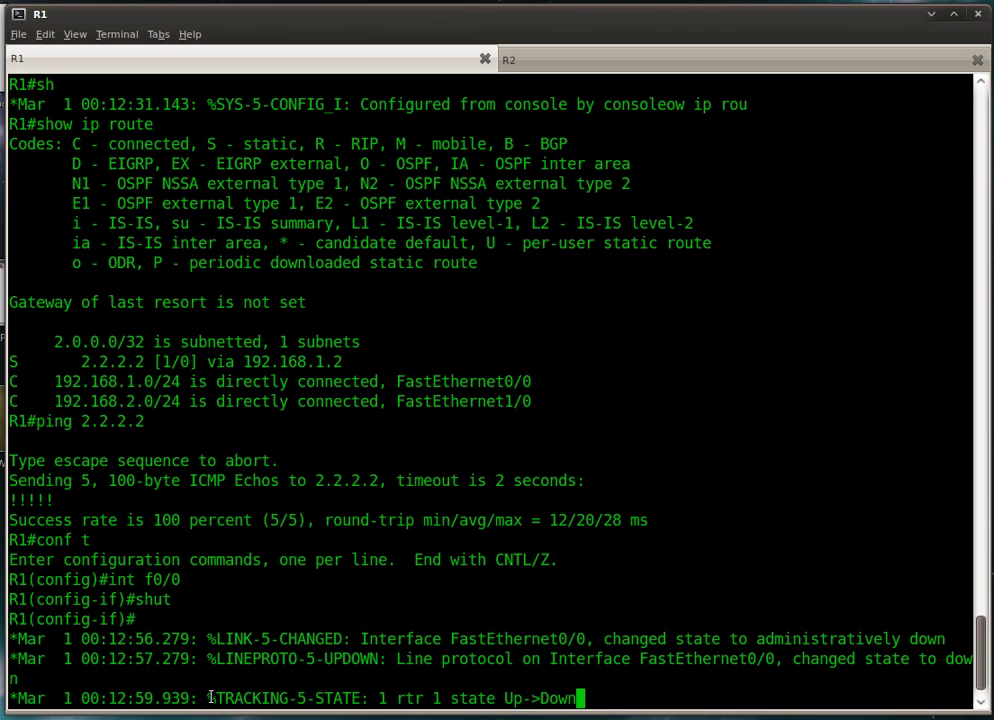
drag(208, 698, 578, 698)
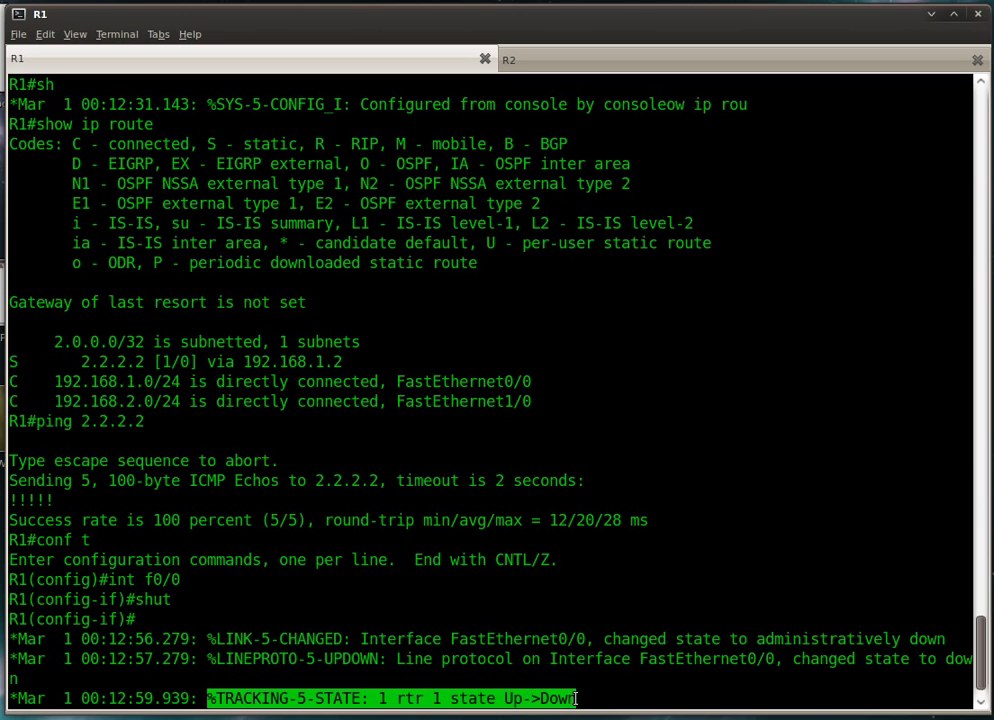
click(409, 682)
key(Return)
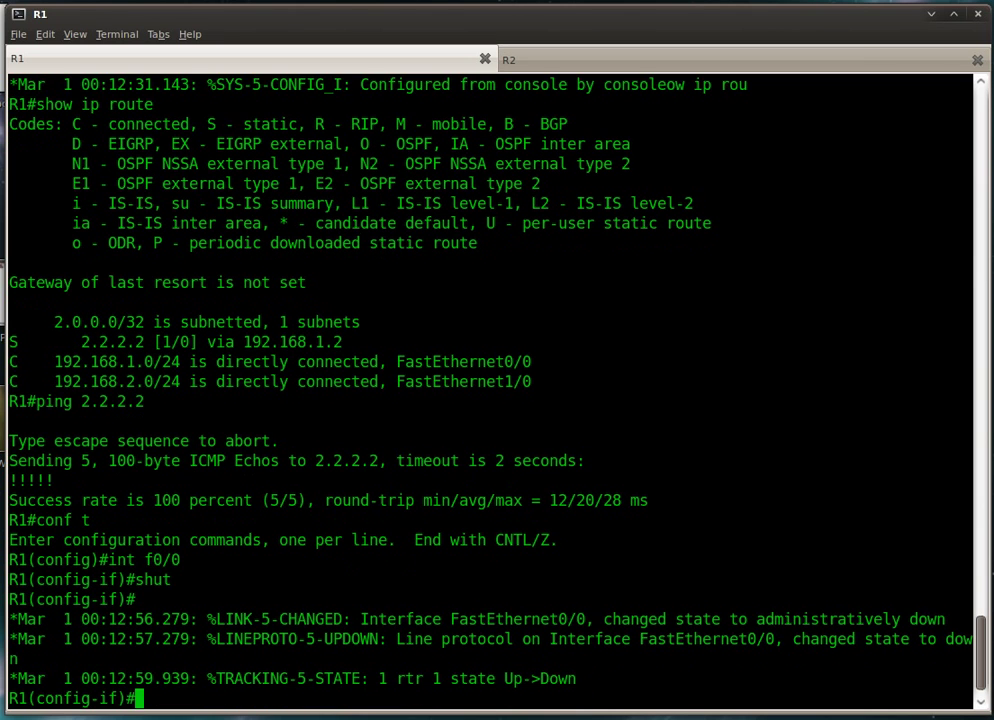
key(ctrl+z)
Show R1's IP routing table again and examine the static route to 2.2.2.2 with f0/0 shut down
text(show ip route)
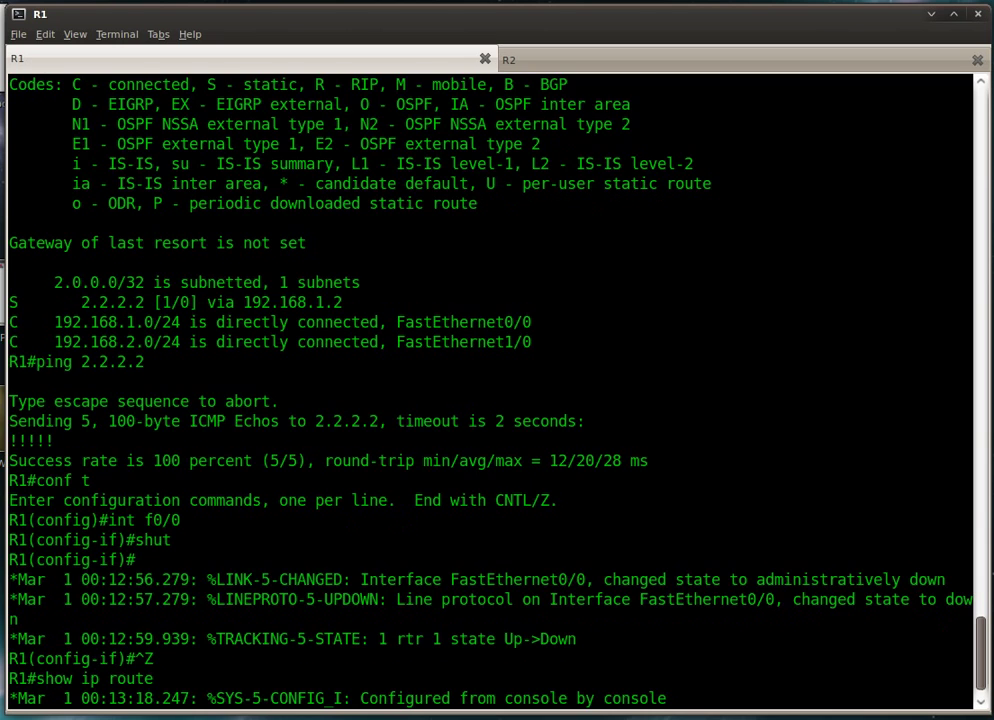
key(Return)
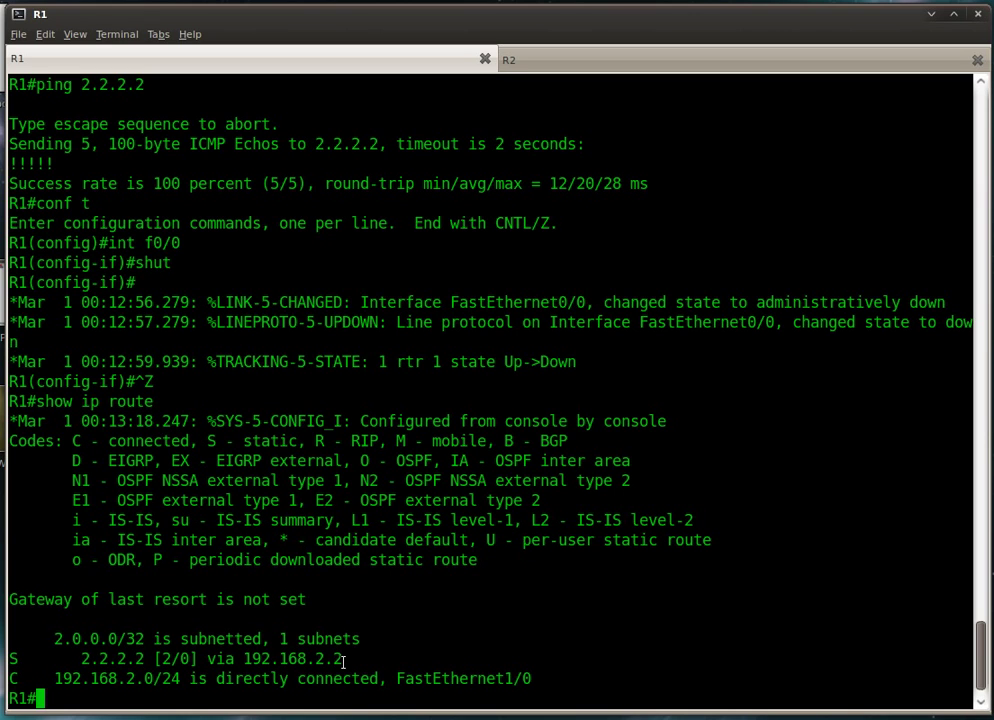
drag(343, 660, 81, 660)
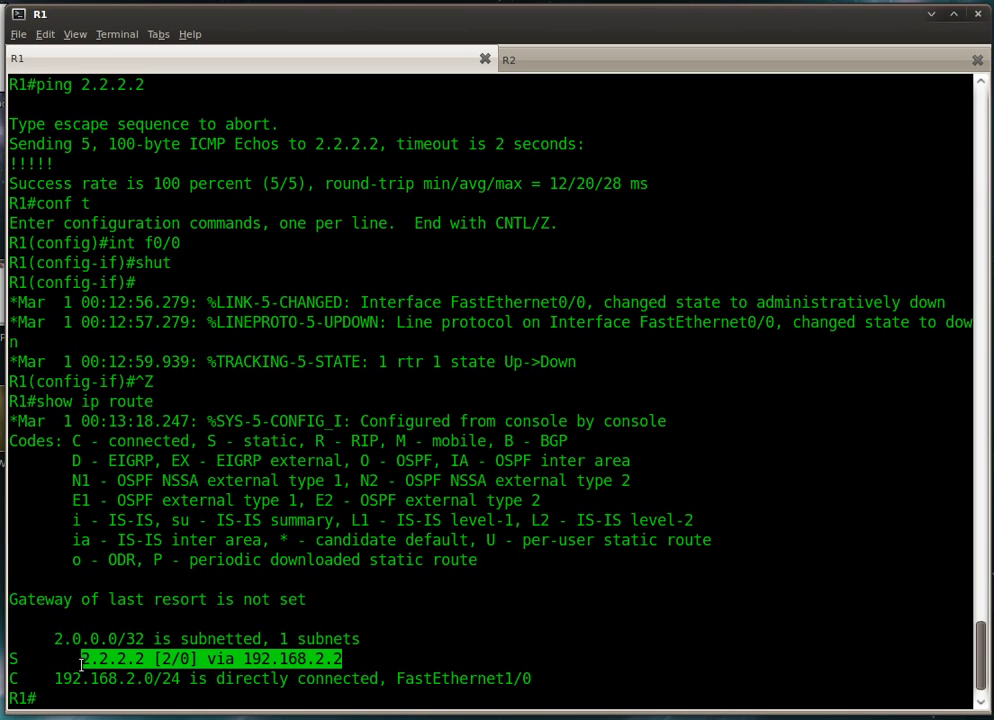
click(150, 692)
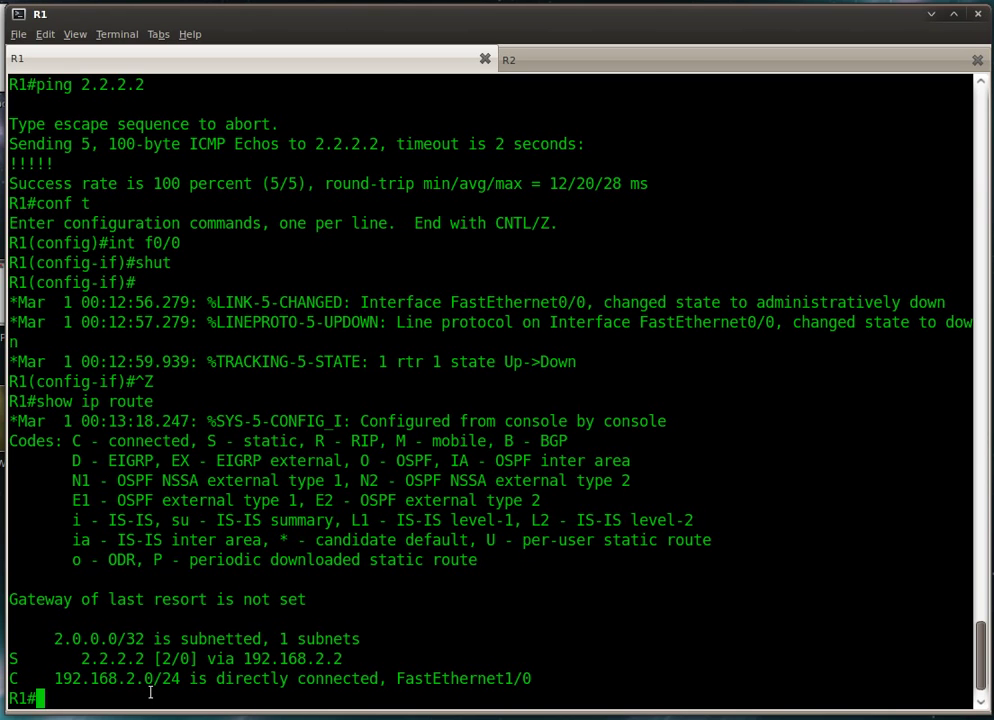